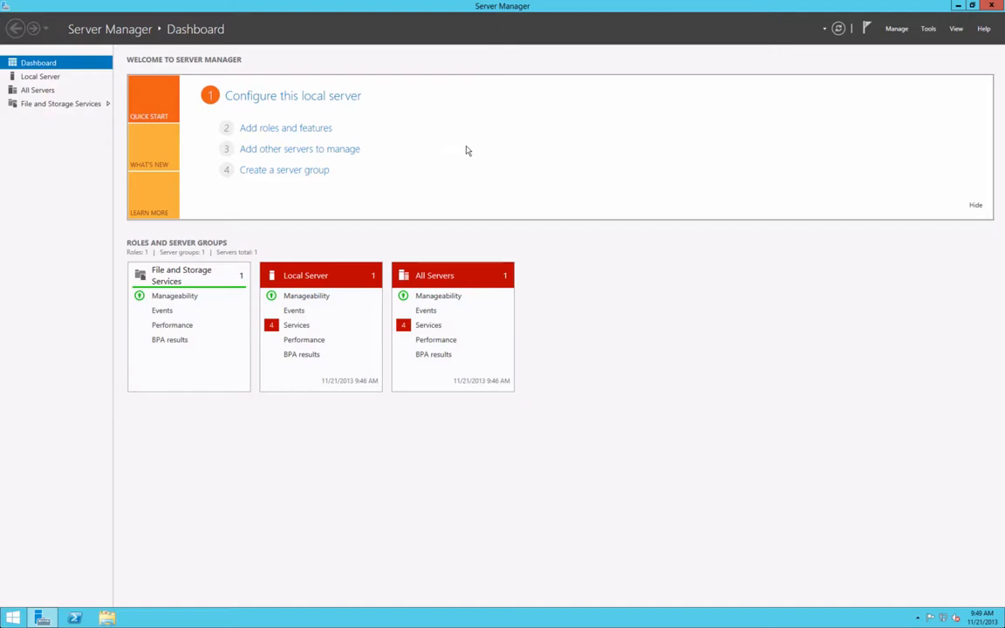
- Leave the full-screen server and launch Terminal on the Mac via Spotlight
key("ctrl+Left")
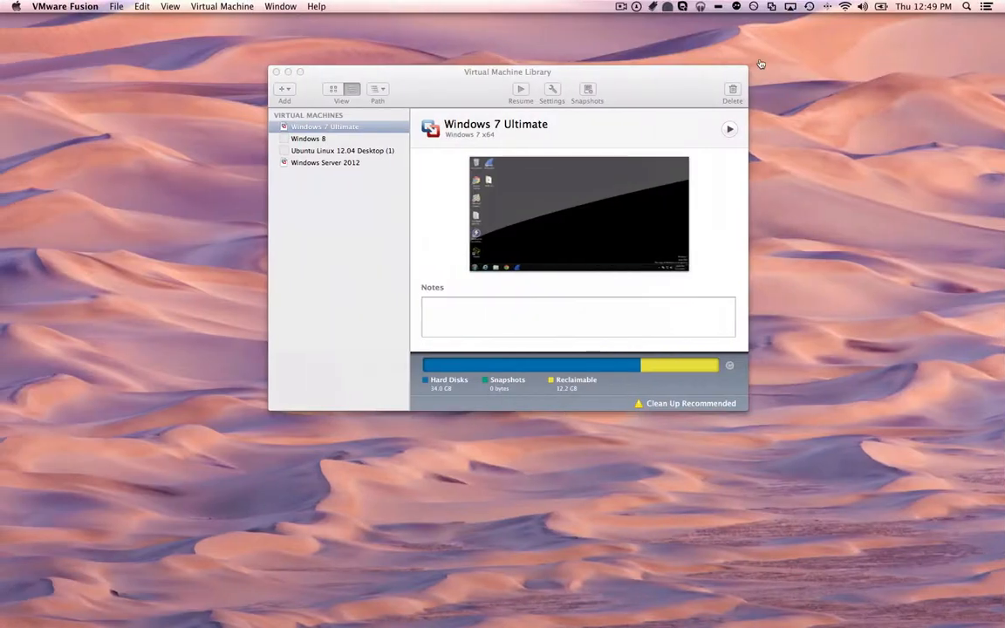
left_click(966, 6)
type("term")
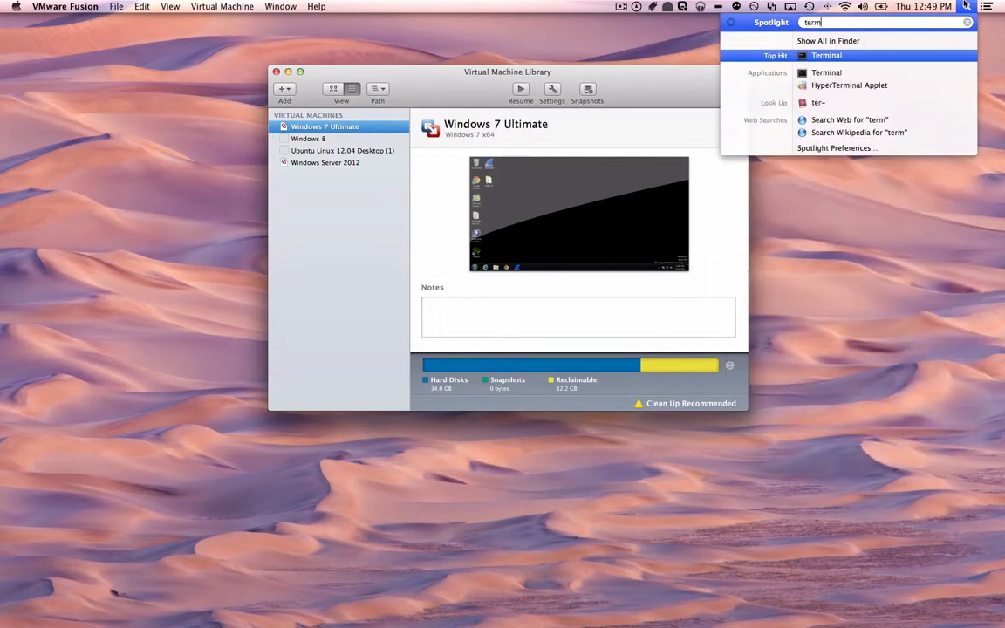
key("Return")
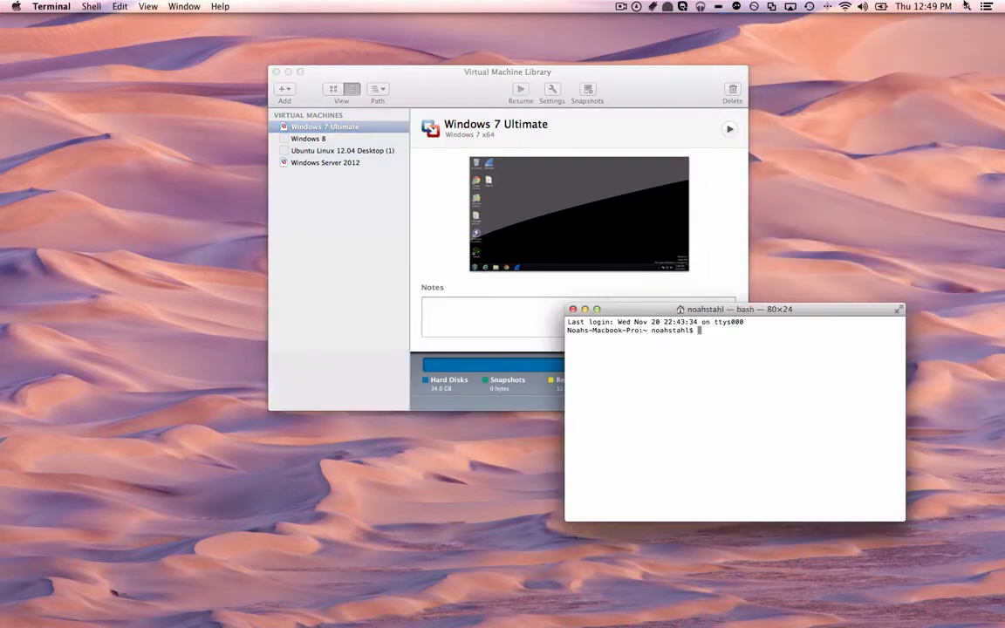
- Ping google.com, stop it, and select the resolved address 74.125.228.3
type("ping google.com")
key("Return")
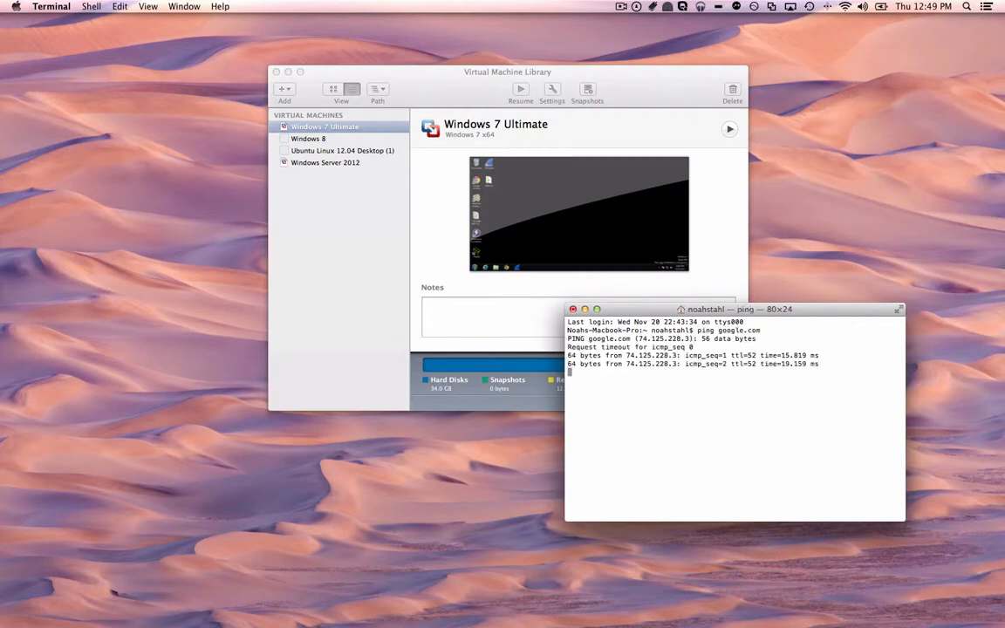
key("ctrl+c")
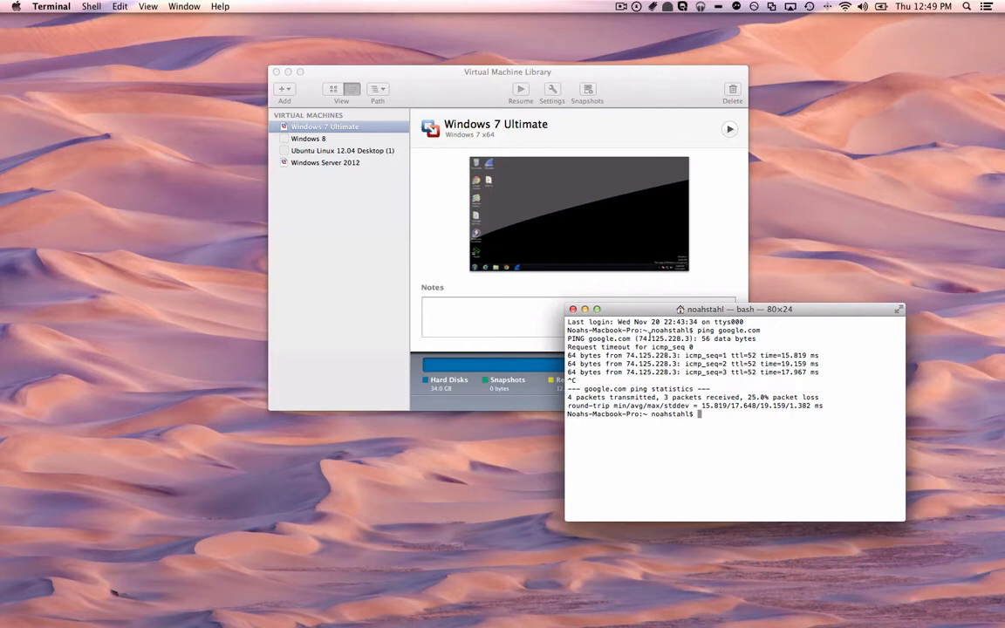
left_click_drag(637, 339, 690, 338)
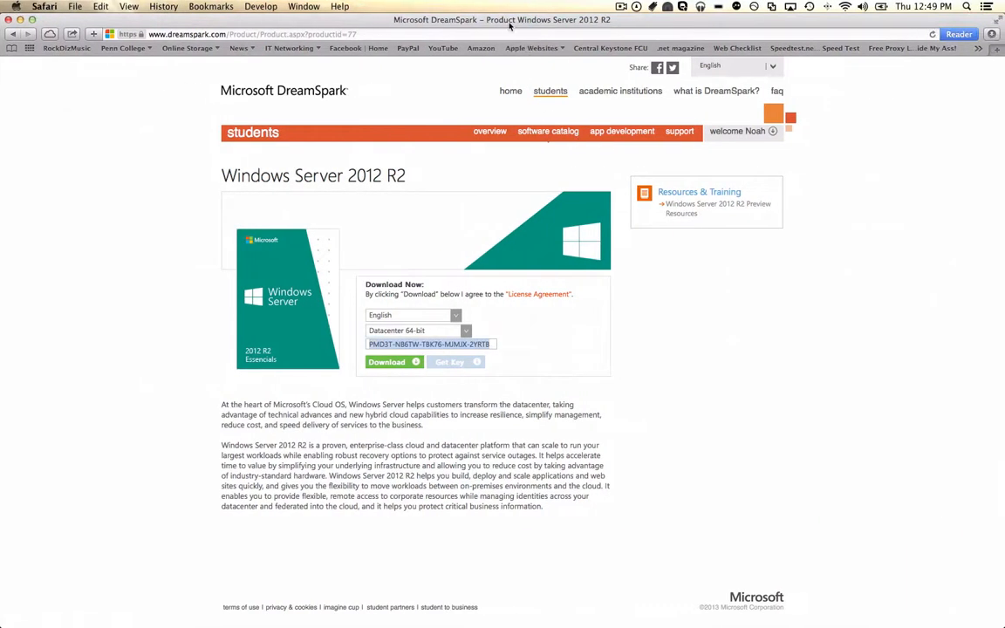
- Load Google in Safari by pasting the address 74.125.228.3
left_click(492, 34)
key("super+v")
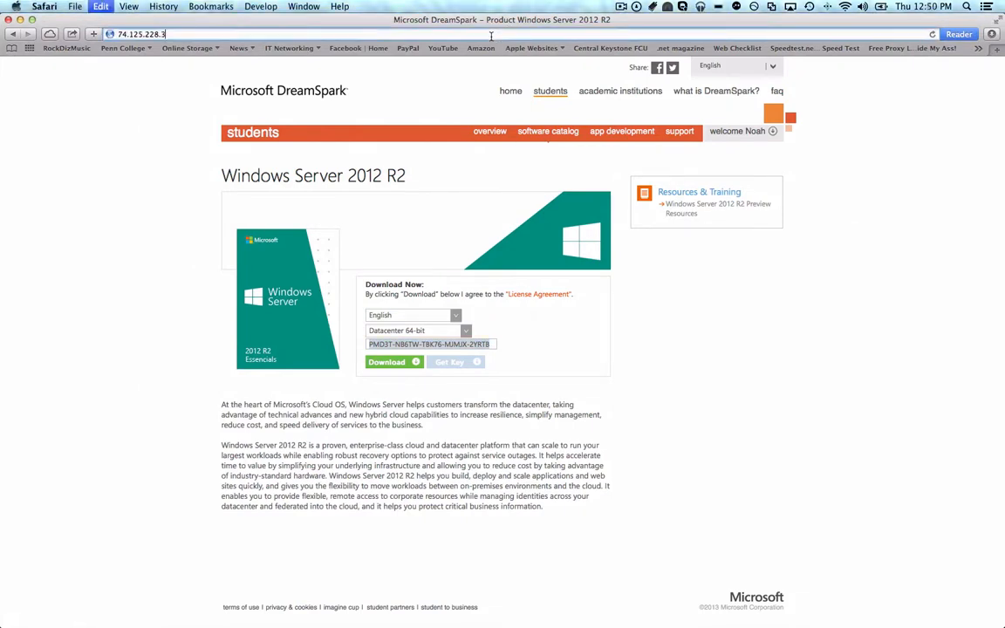
key("Return")
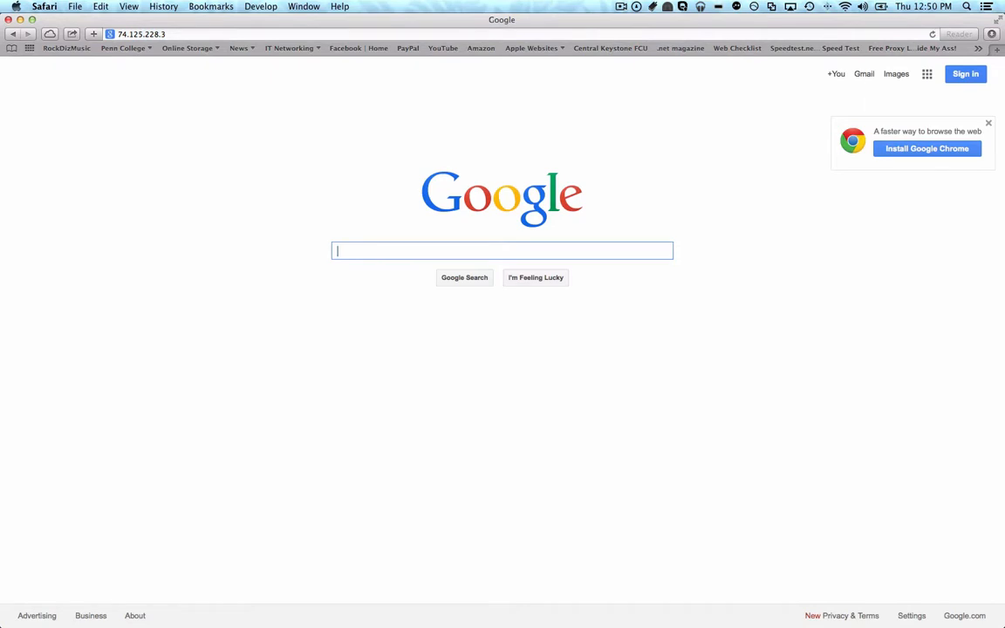
- Load google.com by name in Safari's address bar
left_click(442, 32)
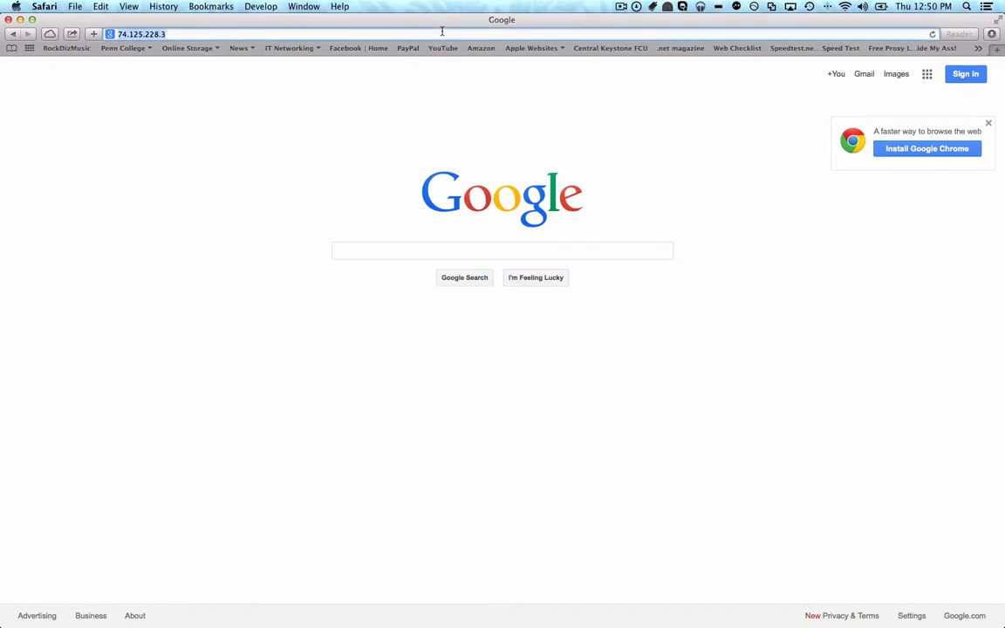
type("google.com")
key("Return")
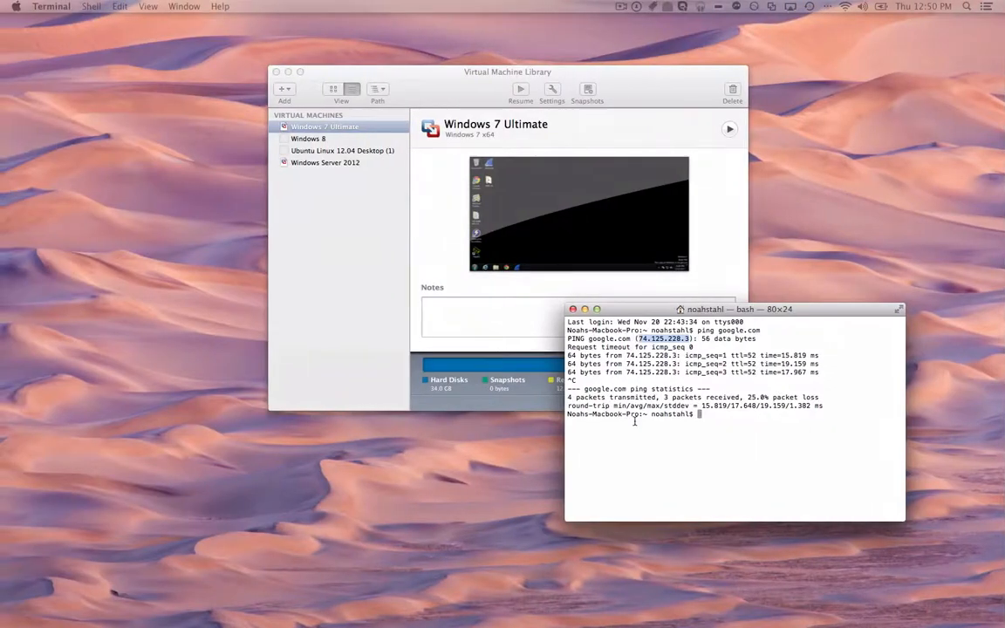
left_click(634, 421)
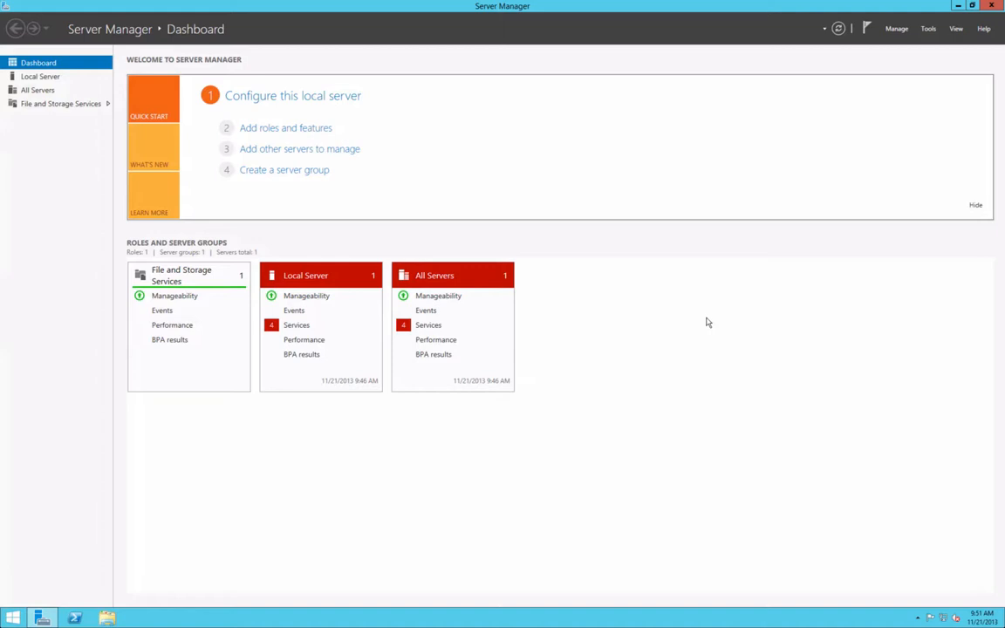
- Change the computer name to test_server, accept the naming warning, and choose Restart Later
left_click(37, 79)
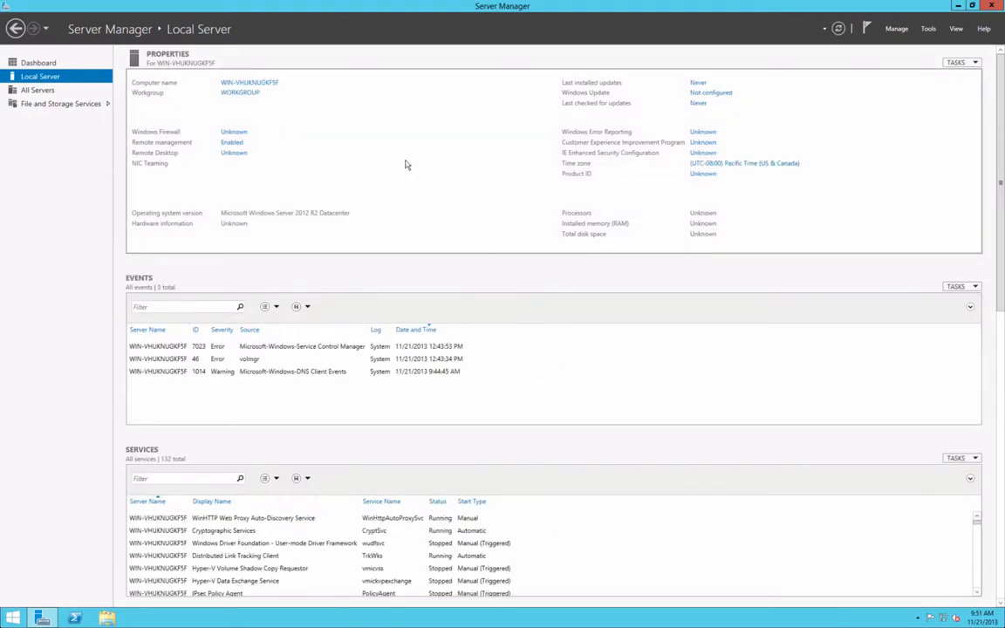
left_click(262, 85)
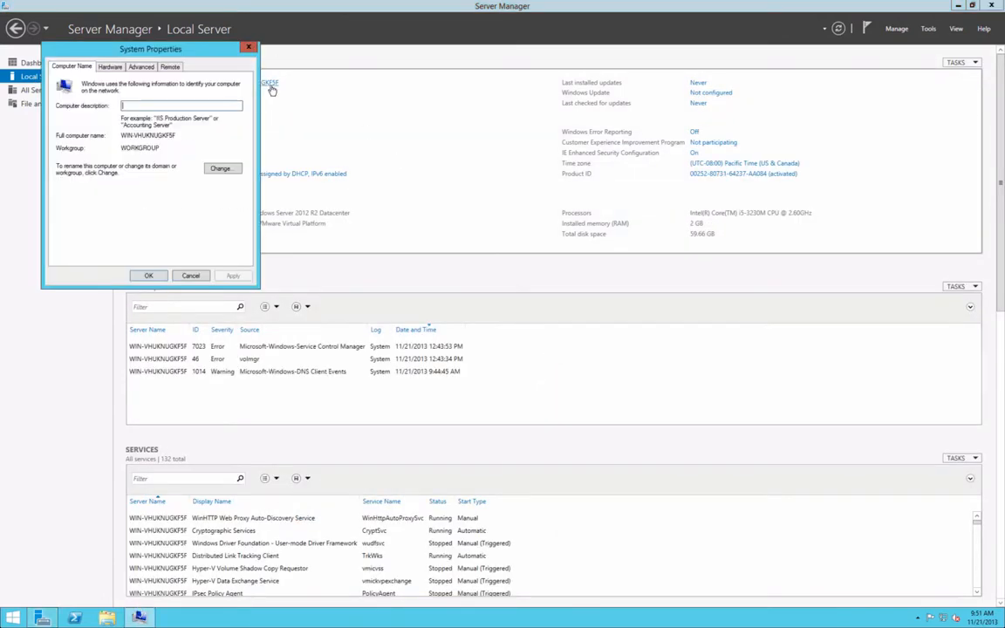
left_click(222, 169)
type("tes")
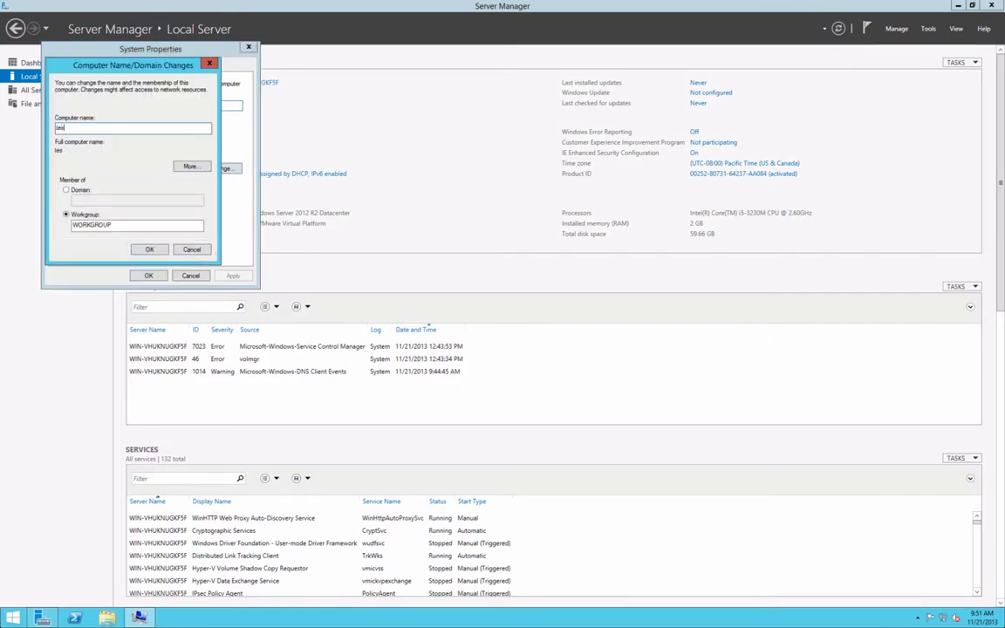
type("t_server")
key("Return")
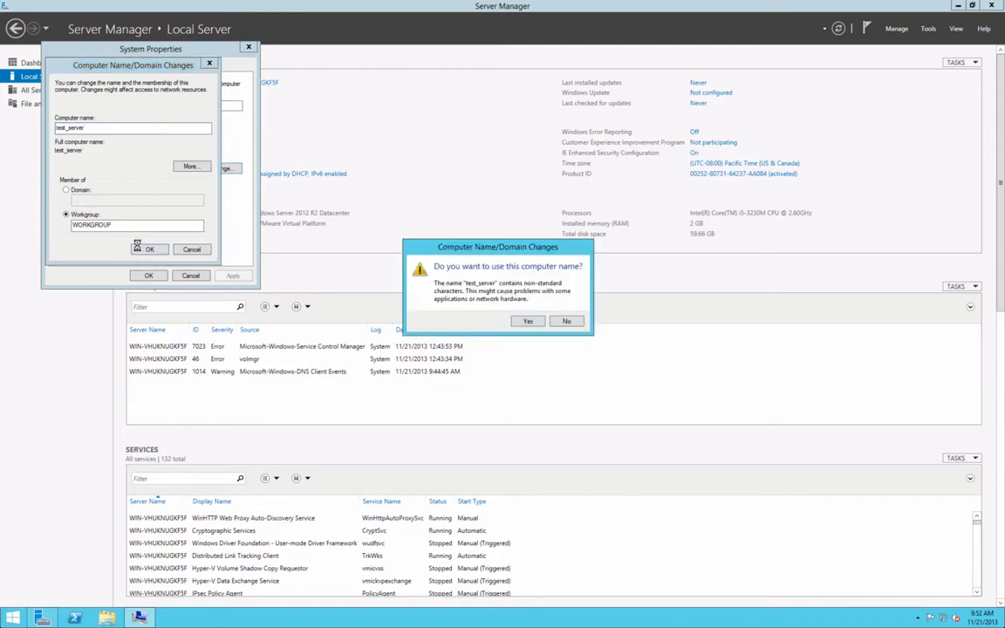
left_click(530, 322)
left_click(569, 323)
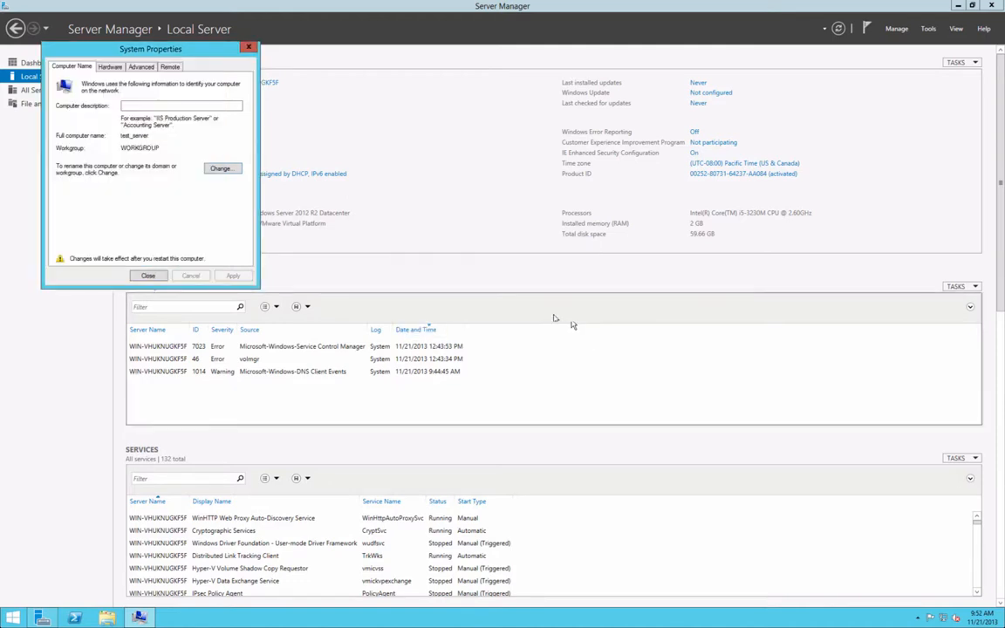
left_click(148, 275)
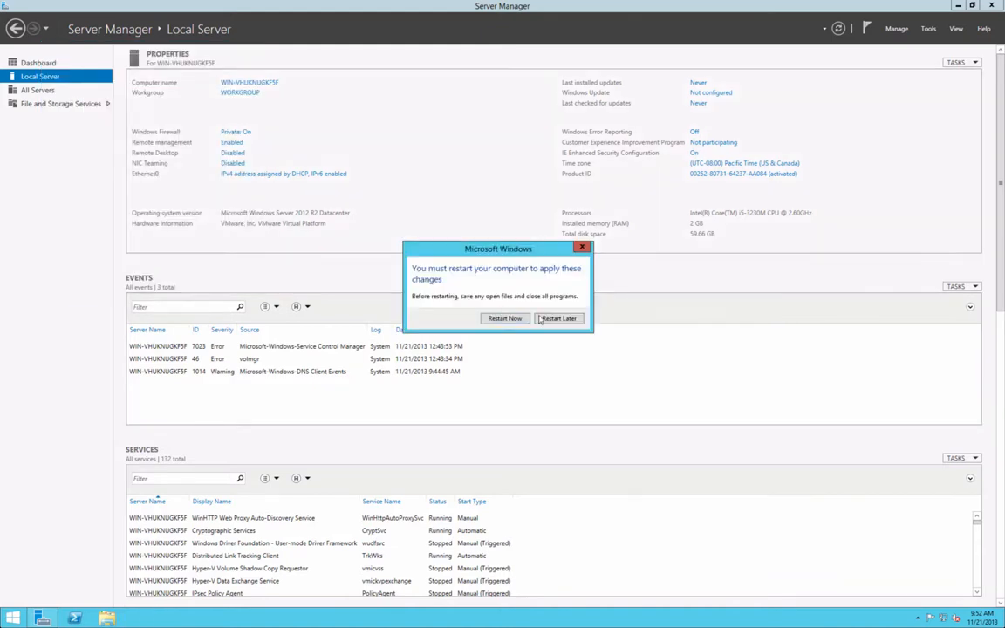
left_click(558, 319)
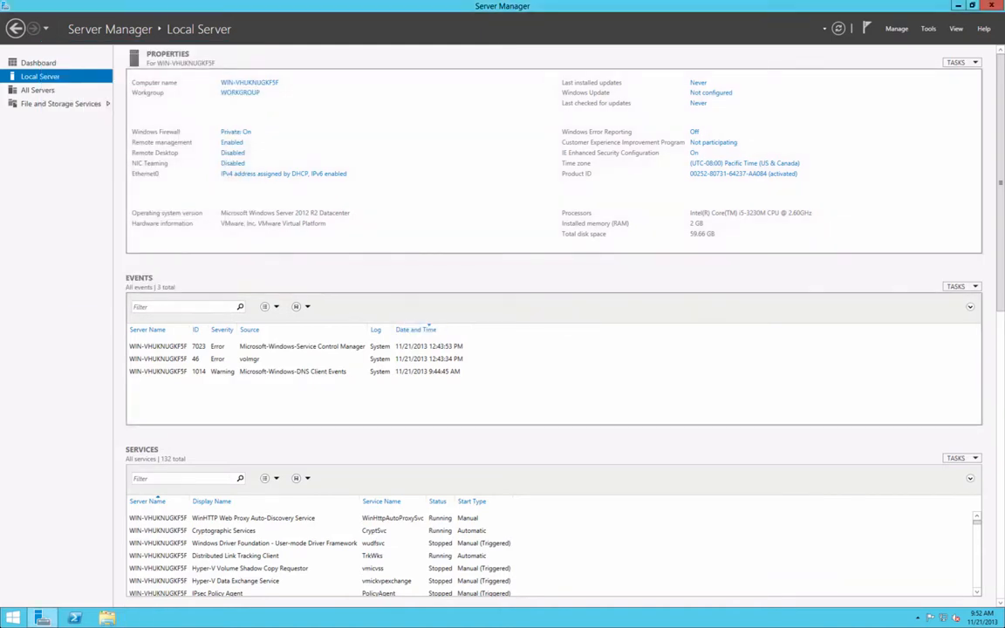
- Set Remote Desktop to 'Allow remote connections to this computer' and apply the change
left_click(232, 152)
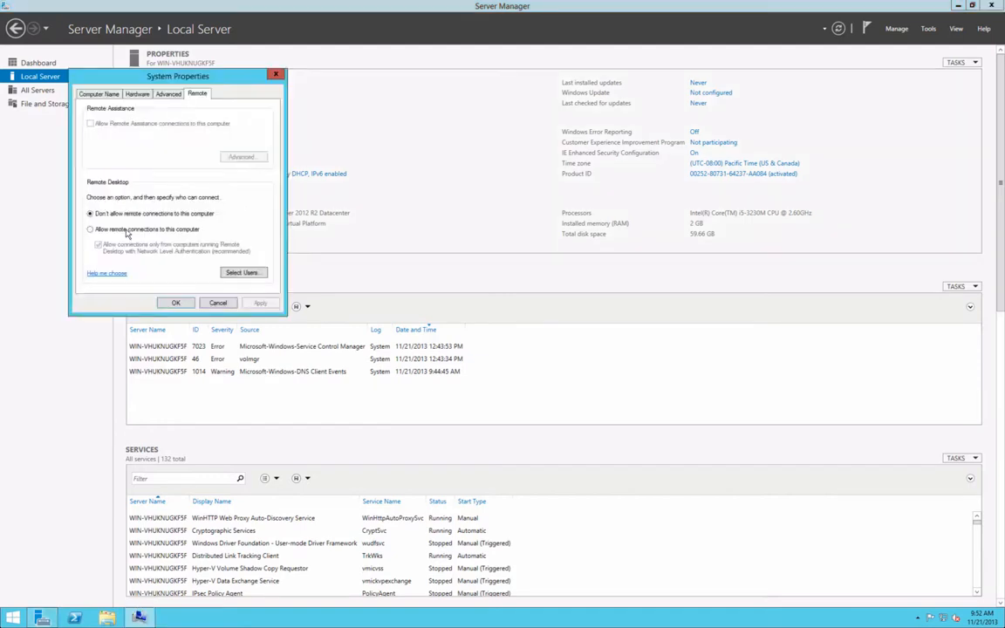
left_click(126, 229)
left_click(186, 193)
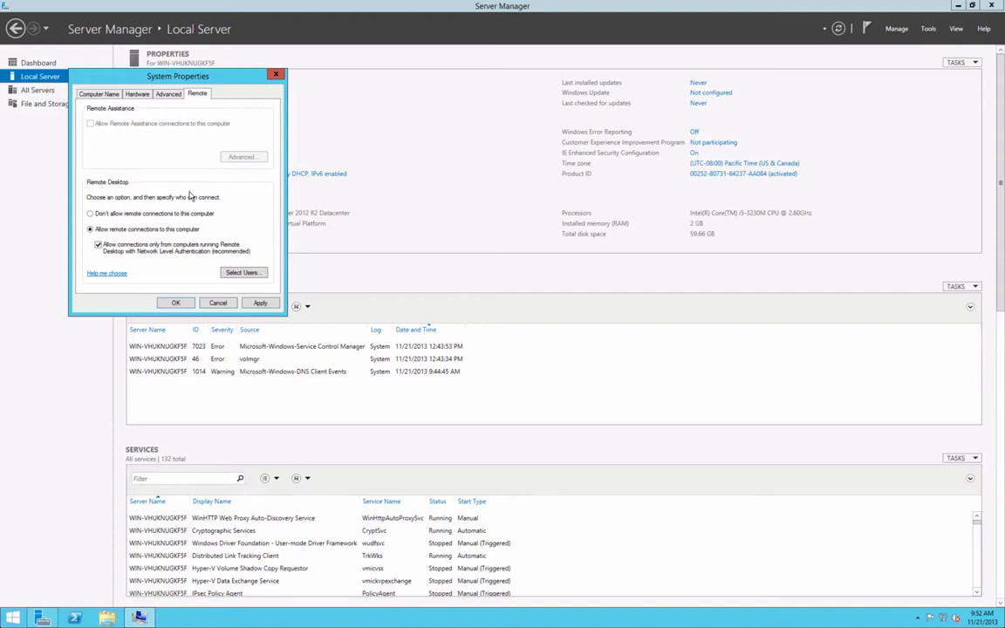
left_click(255, 304)
left_click(175, 303)
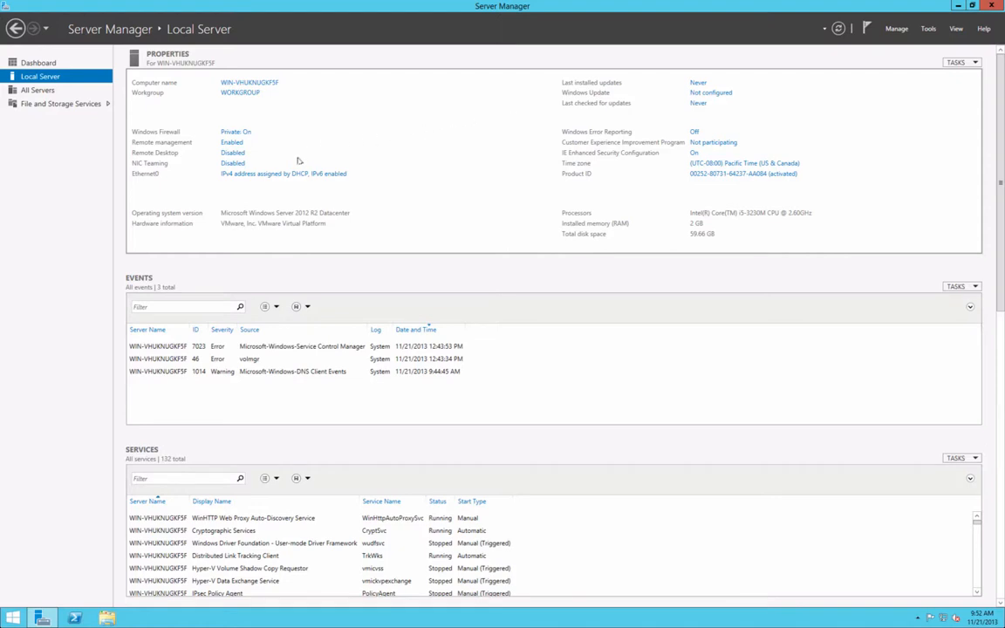
- Set IE Enhanced Security Configuration to Off for Administrators
left_click(695, 152)
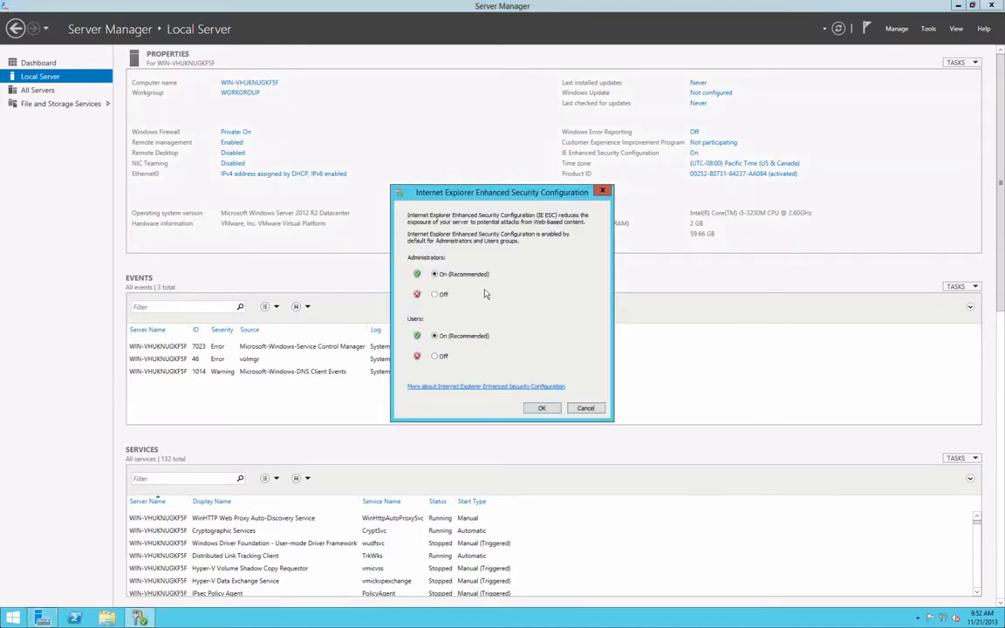
left_click(441, 294)
left_click(542, 410)
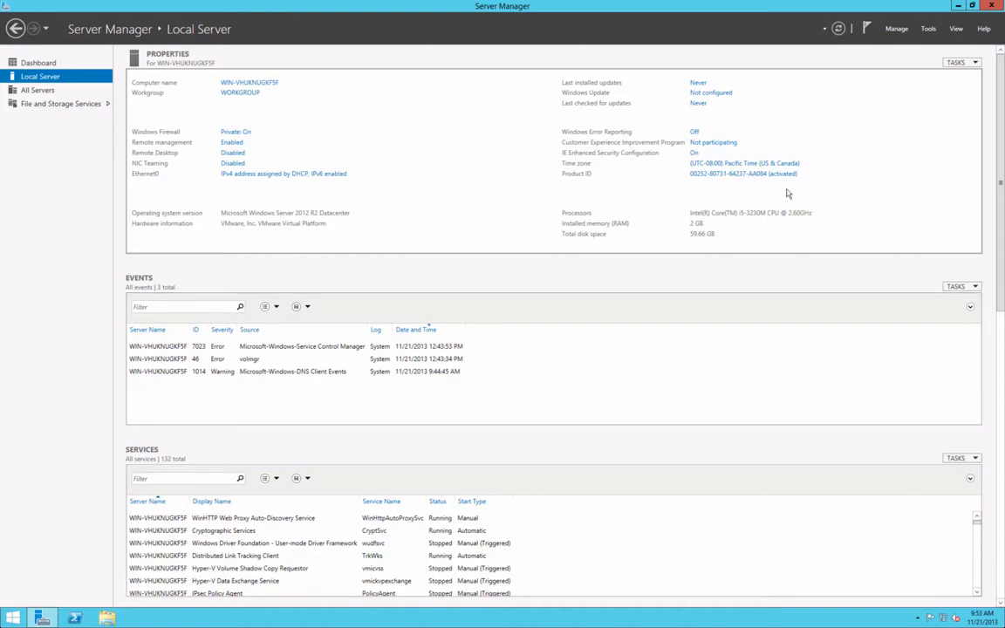
- Set the time zone to (UTC-05:00) Eastern Time (US & Canada)
left_click(711, 163)
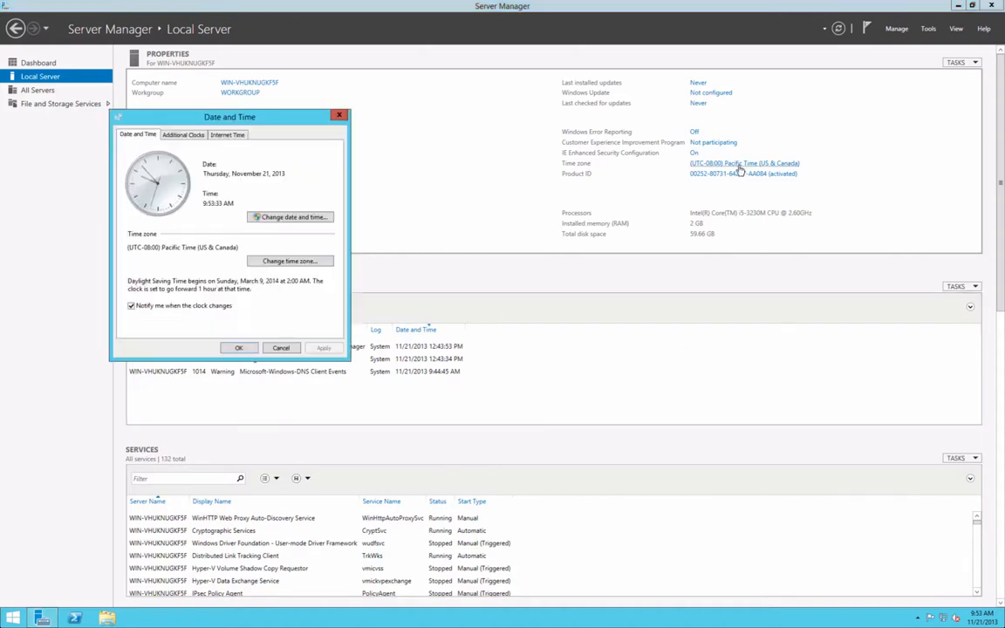
left_click(277, 261)
left_click(270, 178)
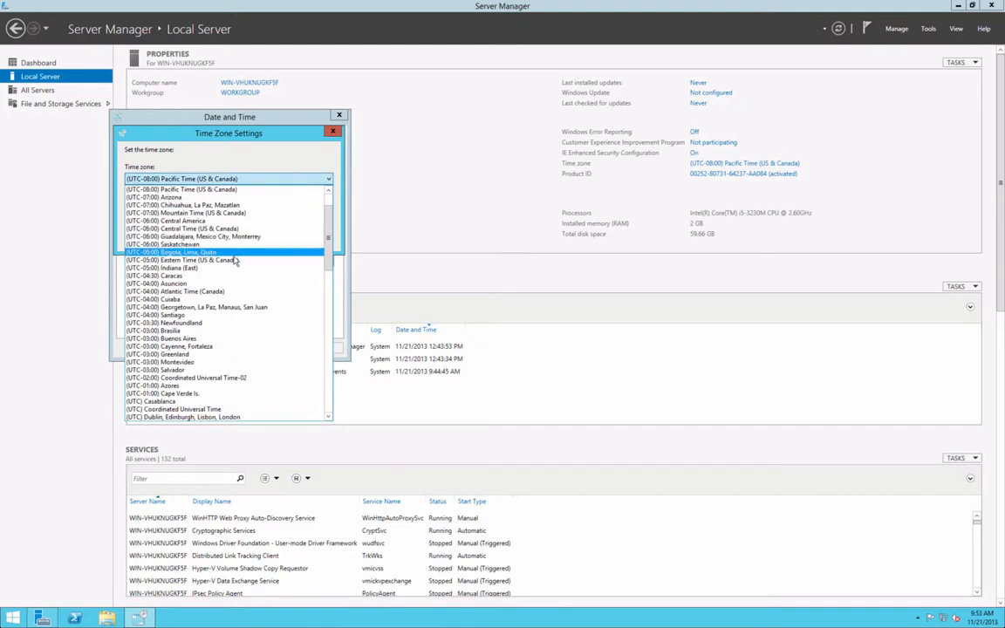
left_click(231, 260)
left_click(272, 241)
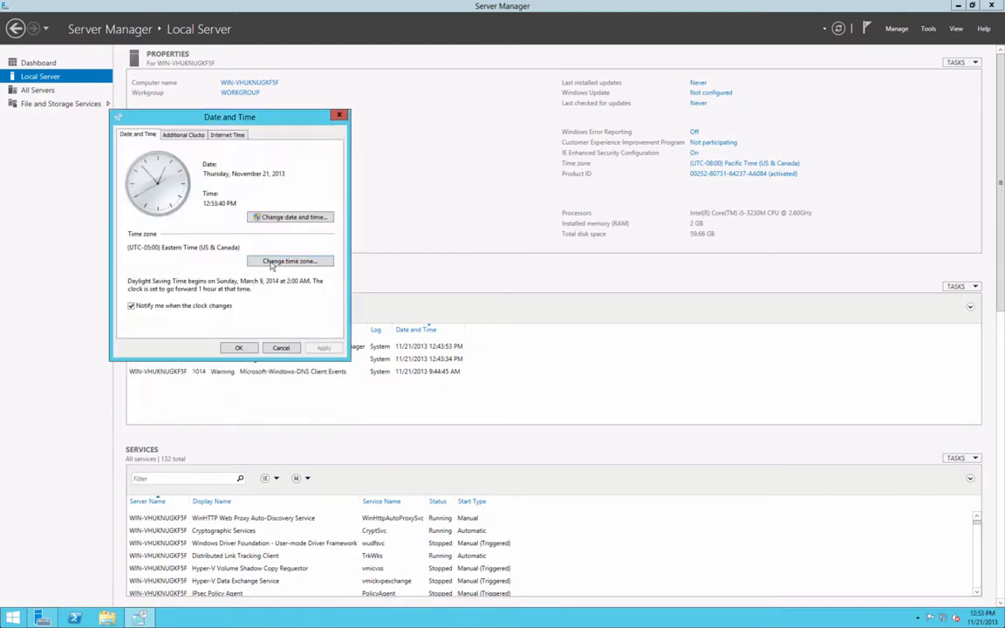
left_click(238, 347)
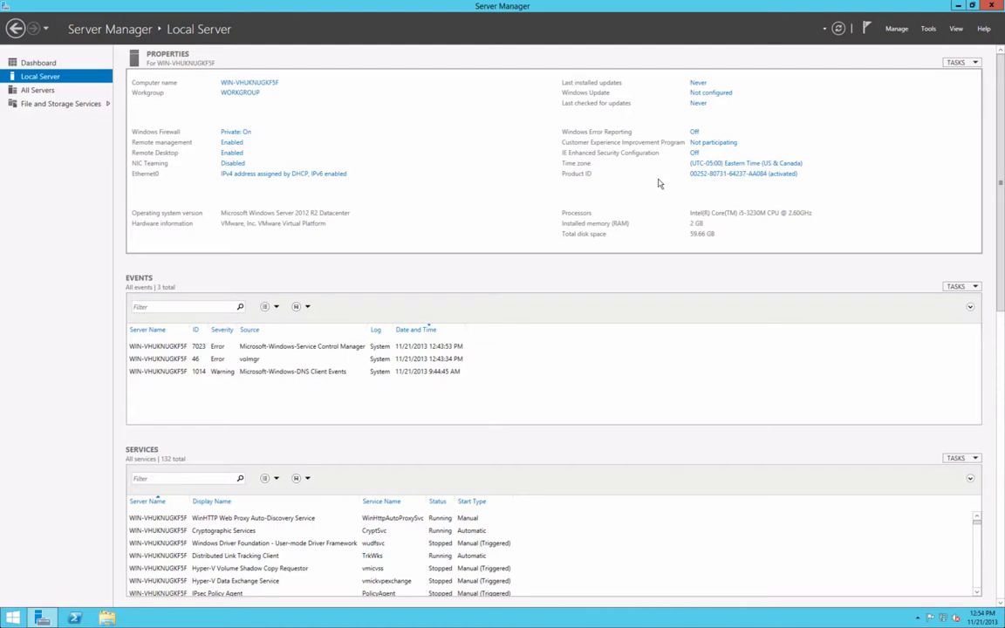
- Open Network Connections for Ethernet0, then run ipconfig /all in PowerShell to show DHCP address 172.16.48.131
left_click(327, 174)
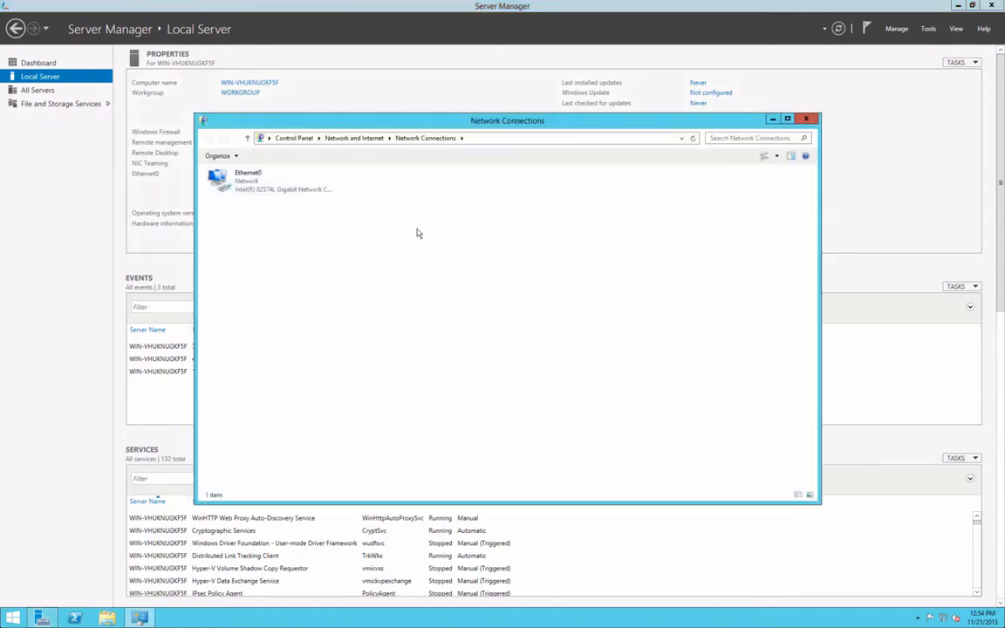
left_click(275, 194)
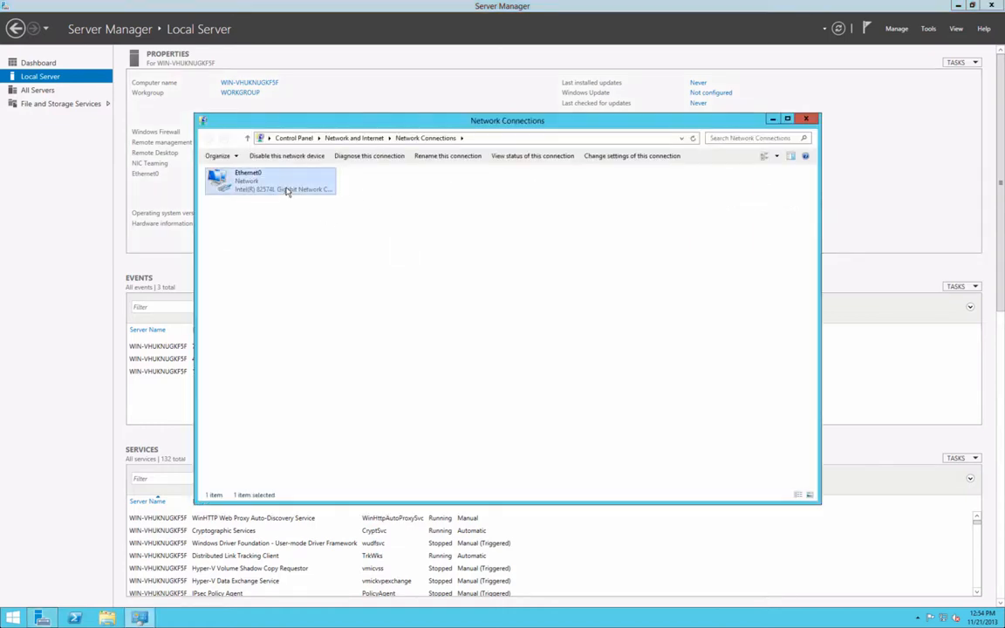
left_click(73, 618)
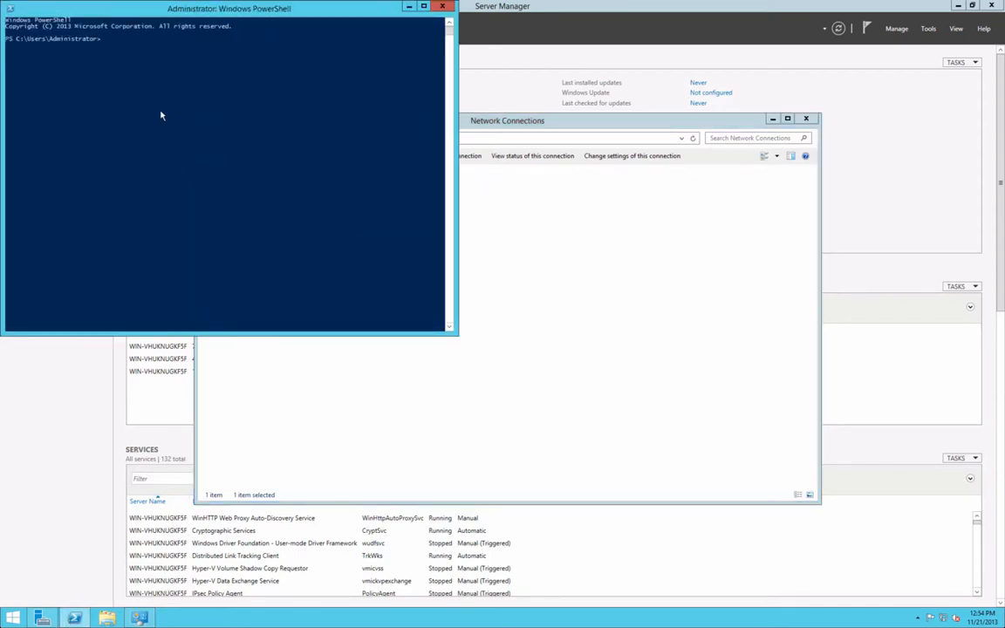
left_click(152, 93)
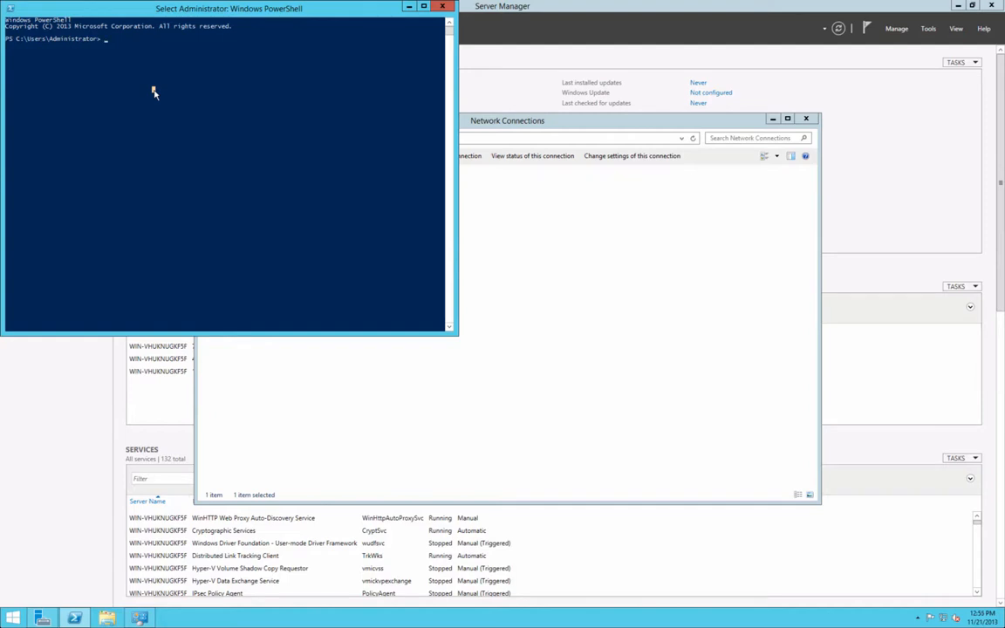
type("ipconfig ")
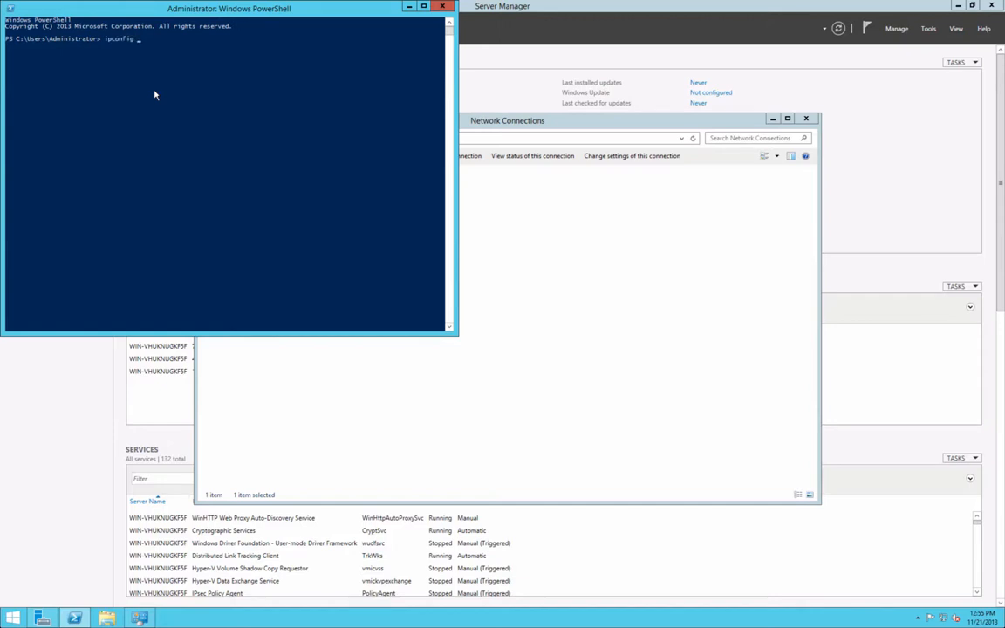
type("/all")
key("Return")
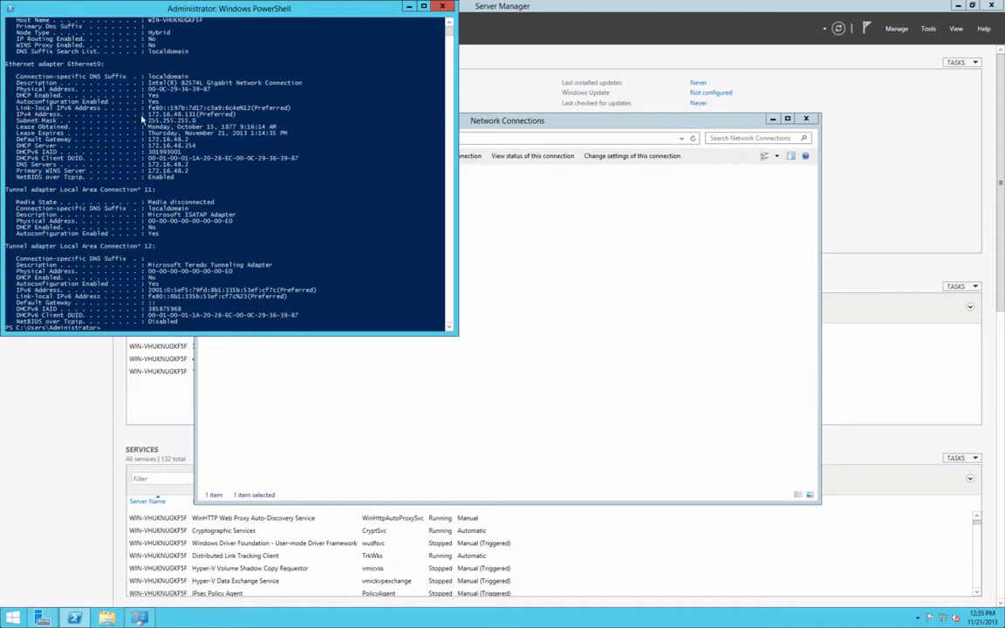
- Open Ethernet0's Internet Protocol Version 4 (TCP/IPv4) properties from its adapter Properties
left_click(567, 216)
left_click(259, 185)
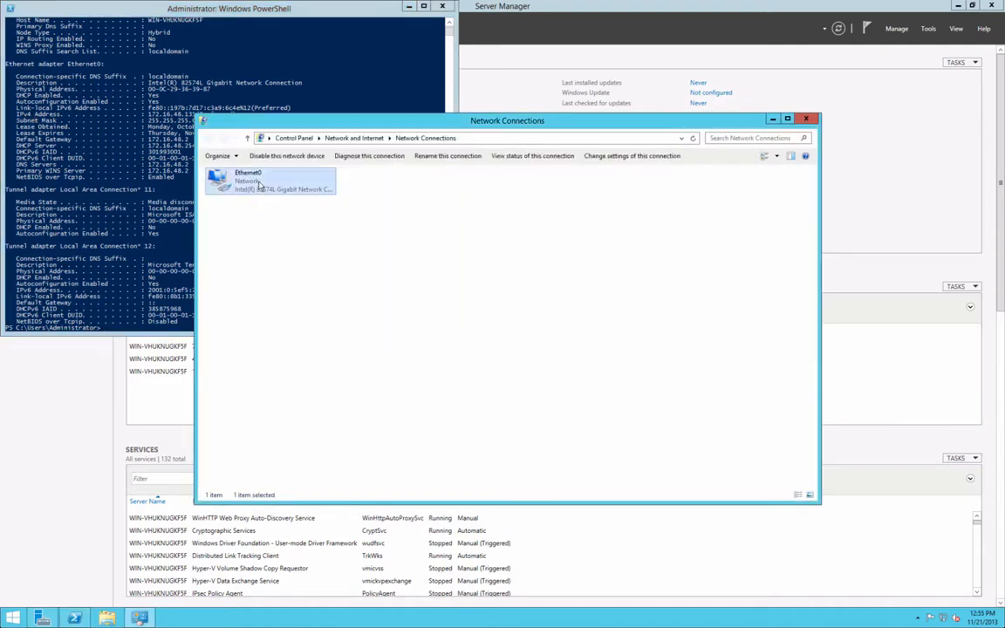
right_click(259, 185)
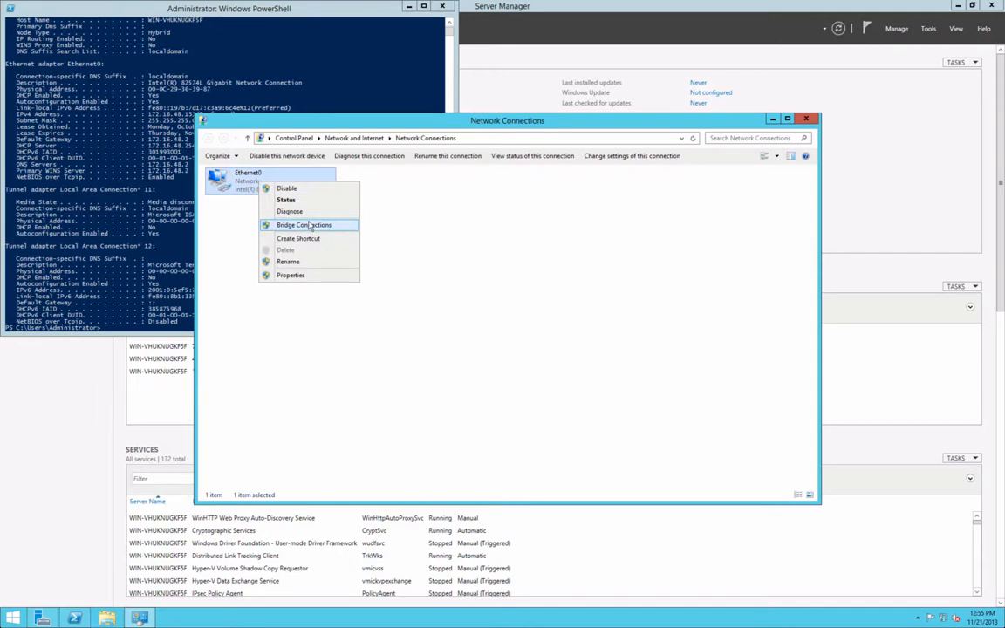
left_click(291, 274)
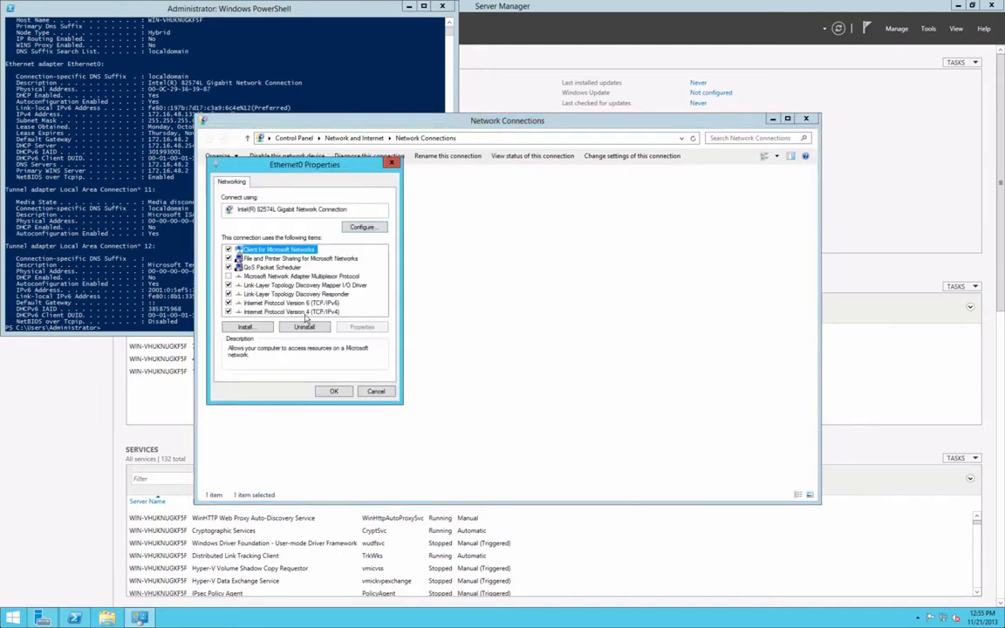
double_click(317, 312)
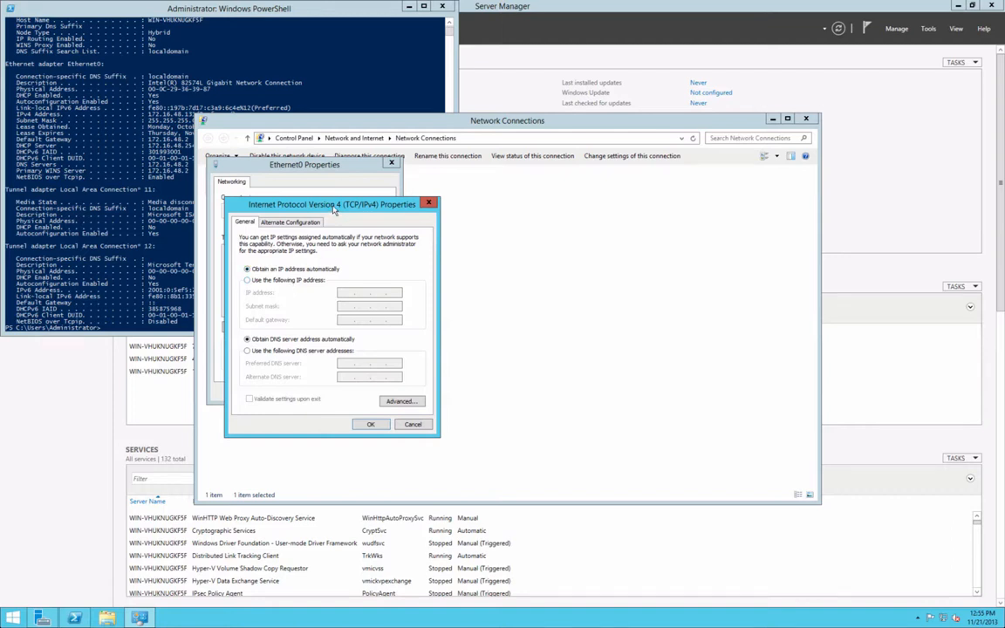
- Drag the TCP/IPv4 Properties dialog aside to keep the adapter properties visible
left_click_drag(632, 252, 624, 245)
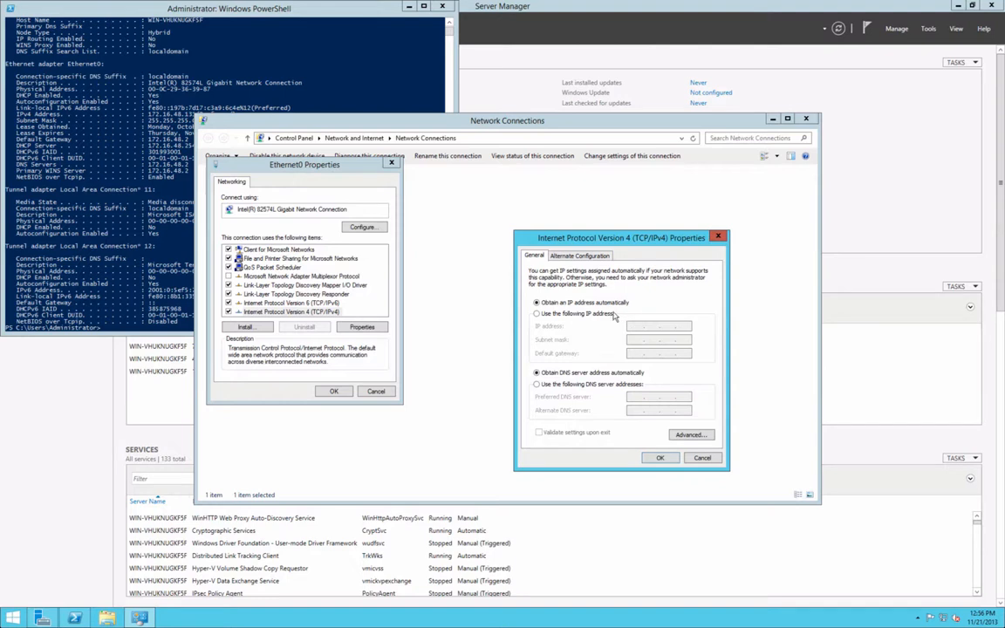
- Select 'Use the following IP address' in Ethernet0's TCP/IPv4 Properties
left_click(538, 314)
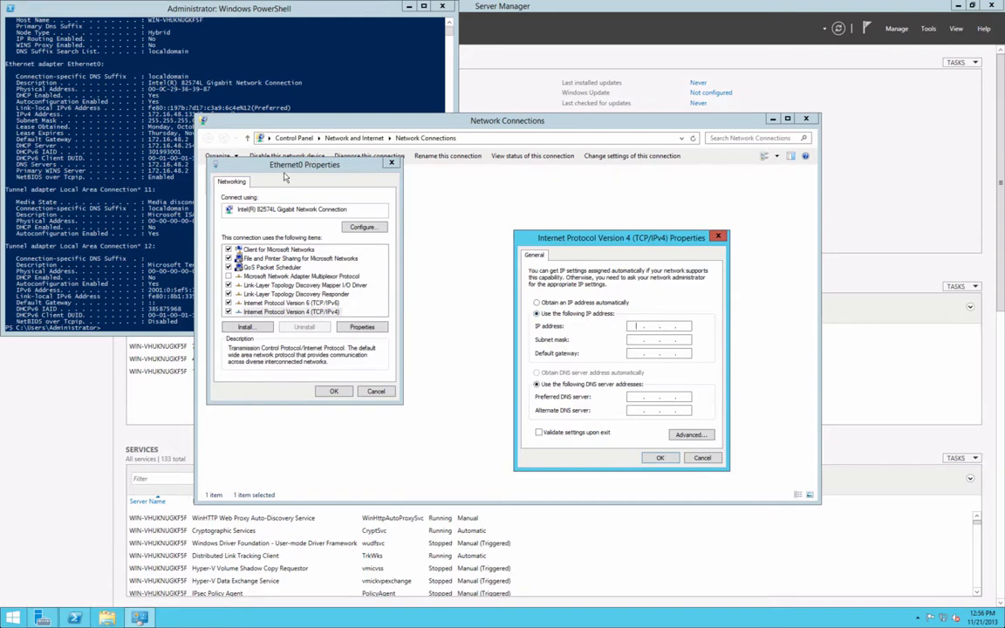
left_click(265, 119)
- Check PowerShell, then enter IP address 172.16.48.131 and subnet mask 255.255.225.0
left_click(212, 16)
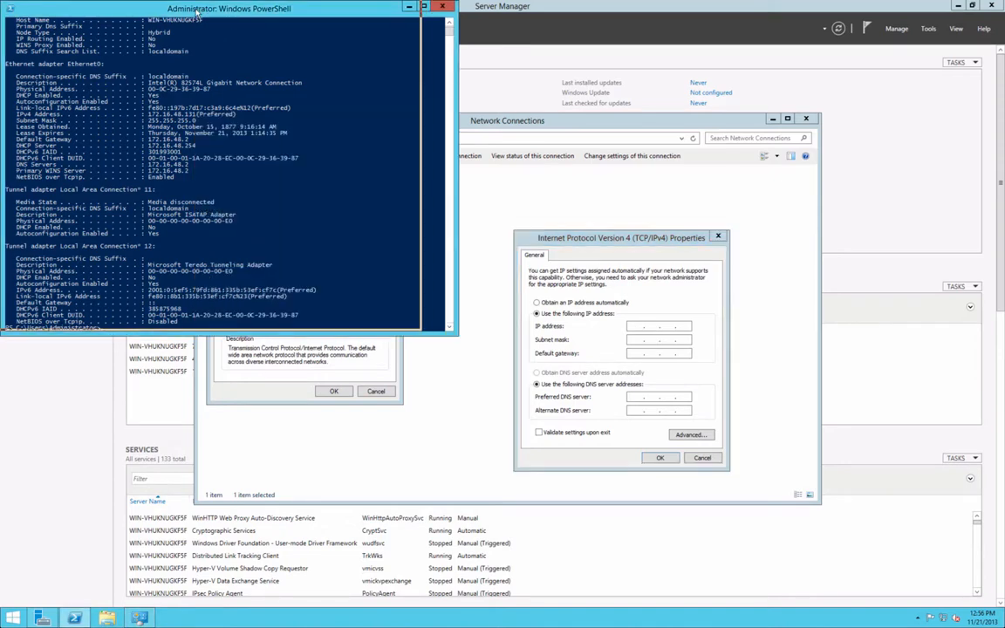
left_click_drag(197, 12, 161, 12)
left_click(640, 373)
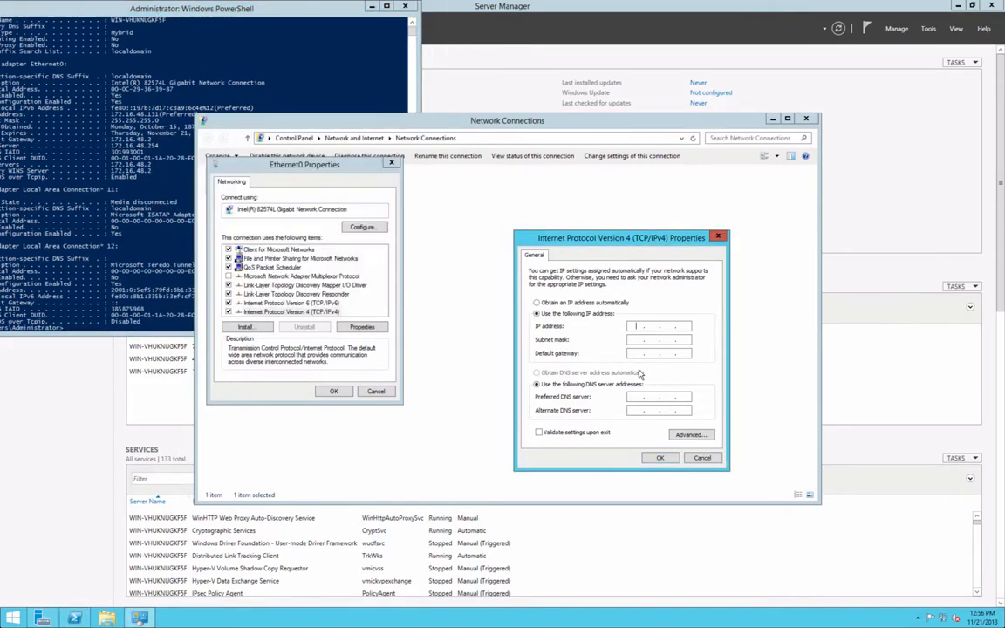
type("172 . 16 . 48 . 131")
left_click(640, 340)
type("225 . 0")
- Try applying, dismiss the invalid subnet mask warning, and enter gateway 172.16.48.16
left_click(120, 157)
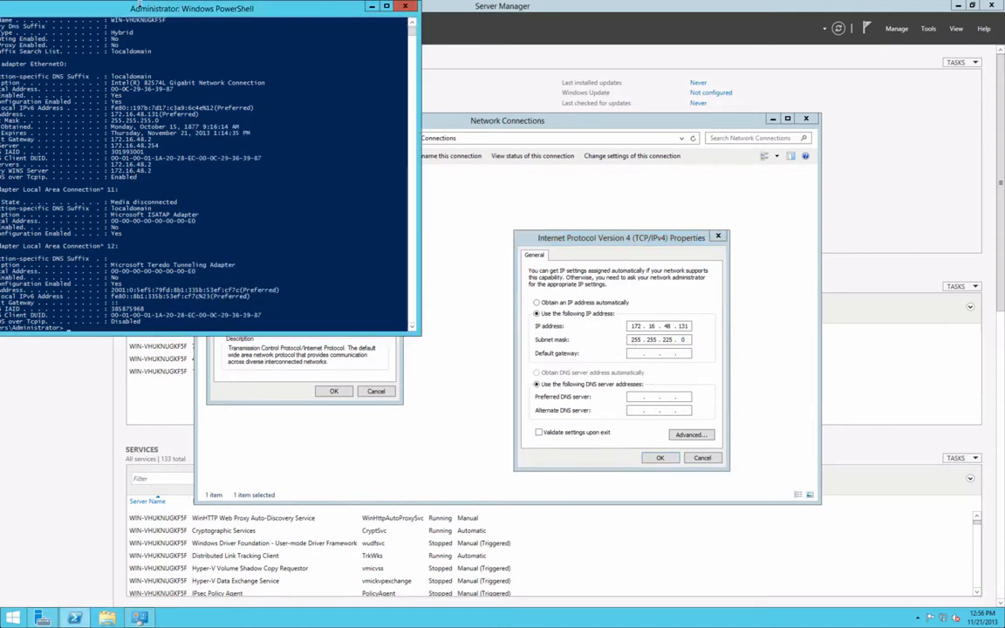
left_click_drag(139, 3, 200, 12)
left_click(580, 238)
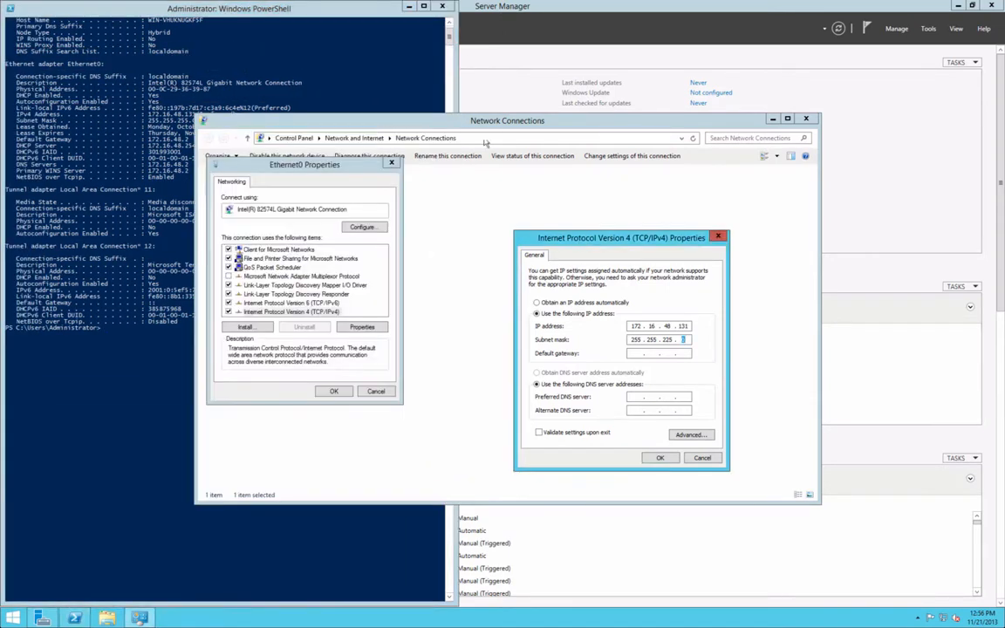
left_click(469, 124)
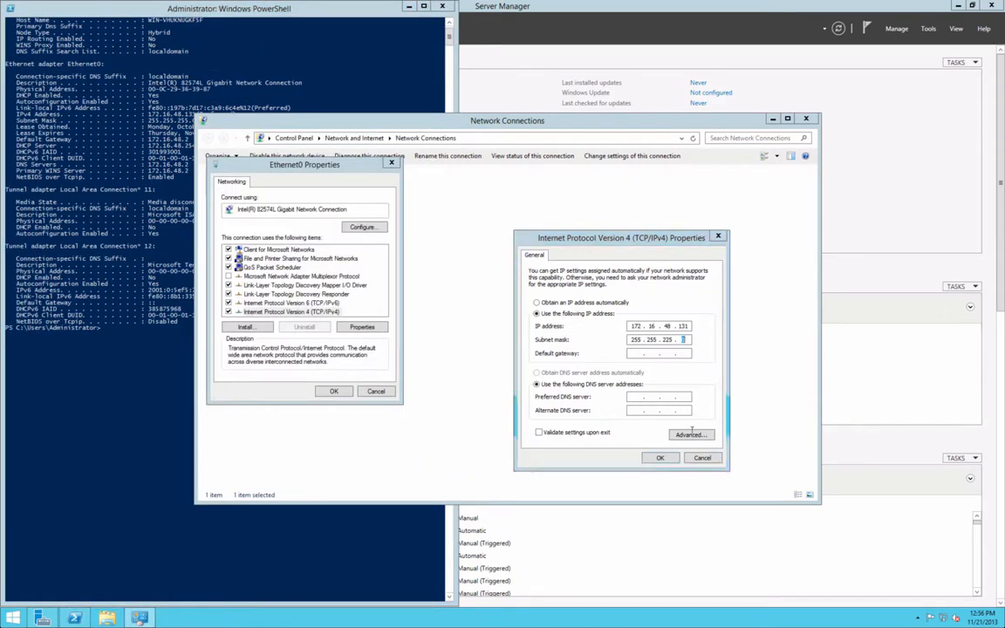
left_click(660, 458)
left_click(592, 350)
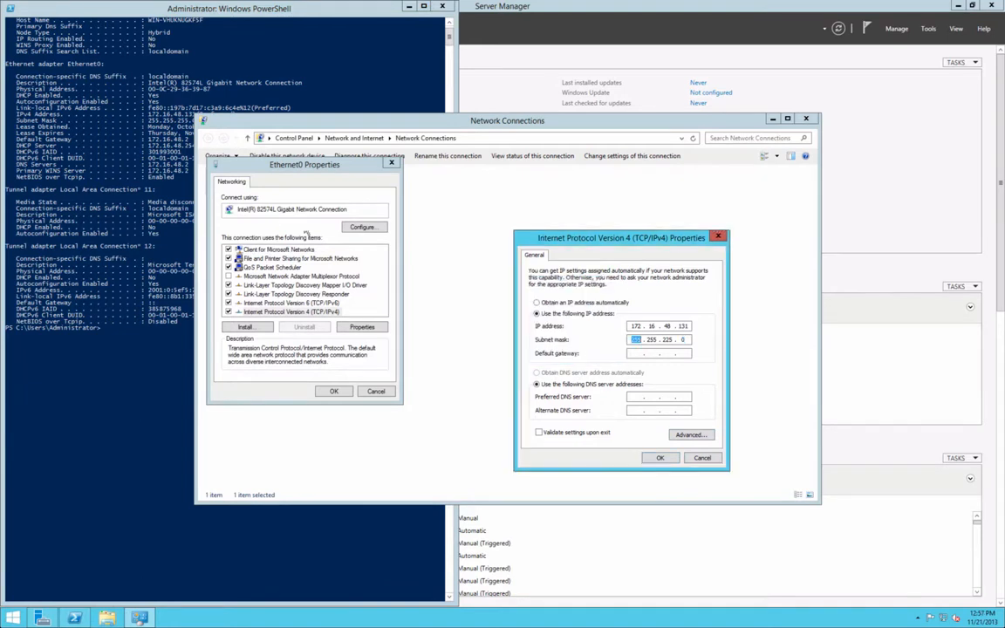
left_click(143, 169)
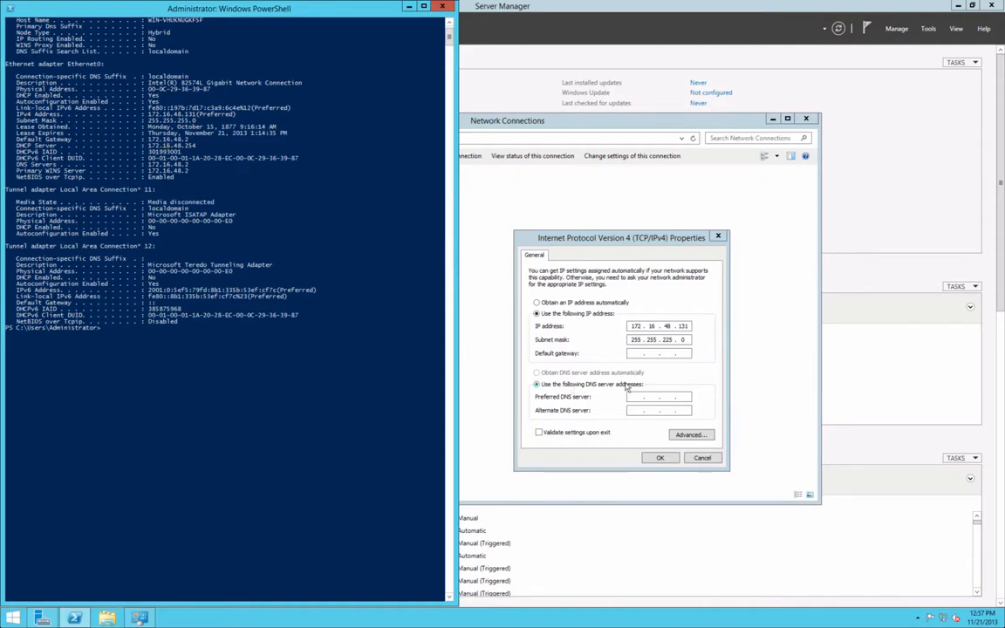
left_click(635, 354)
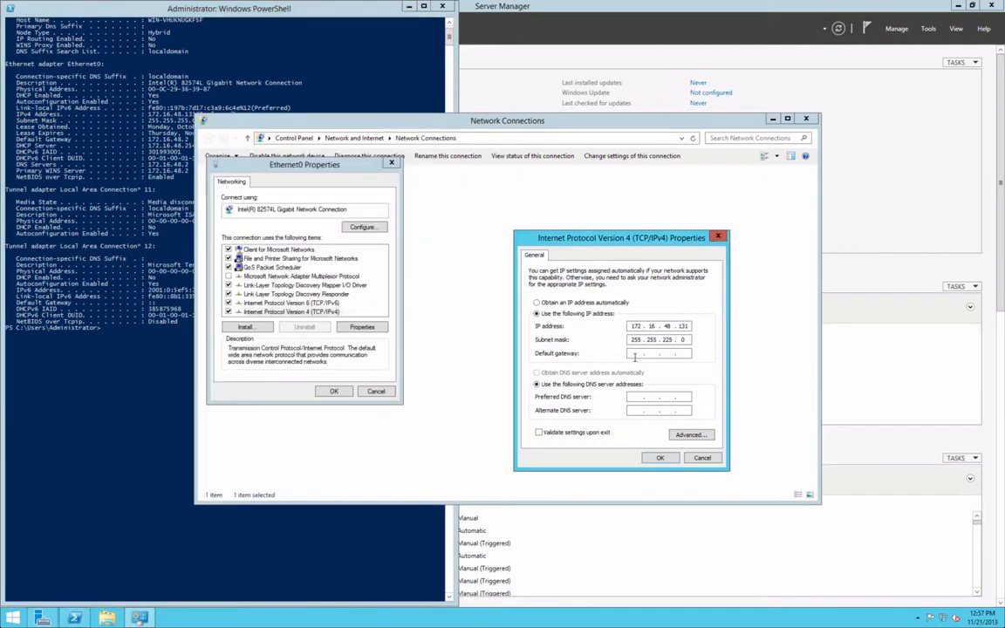
type("172 . 16 . 48 . 16")
- Look up the DNS server in PowerShell and enter preferred DNS 172.16.48.2
left_click(105, 278)
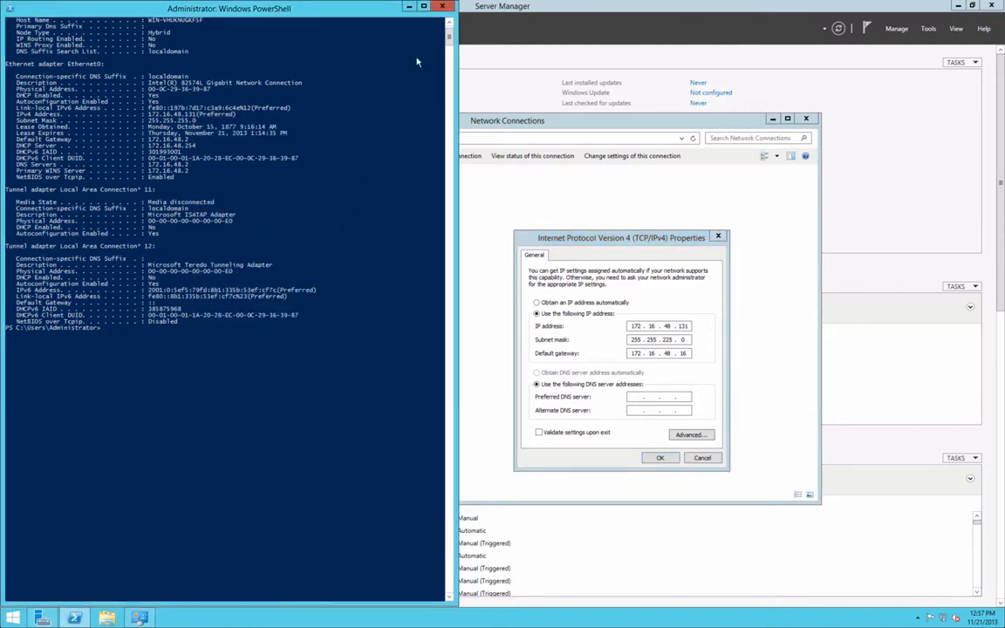
scroll(449, 39, "up", 2)
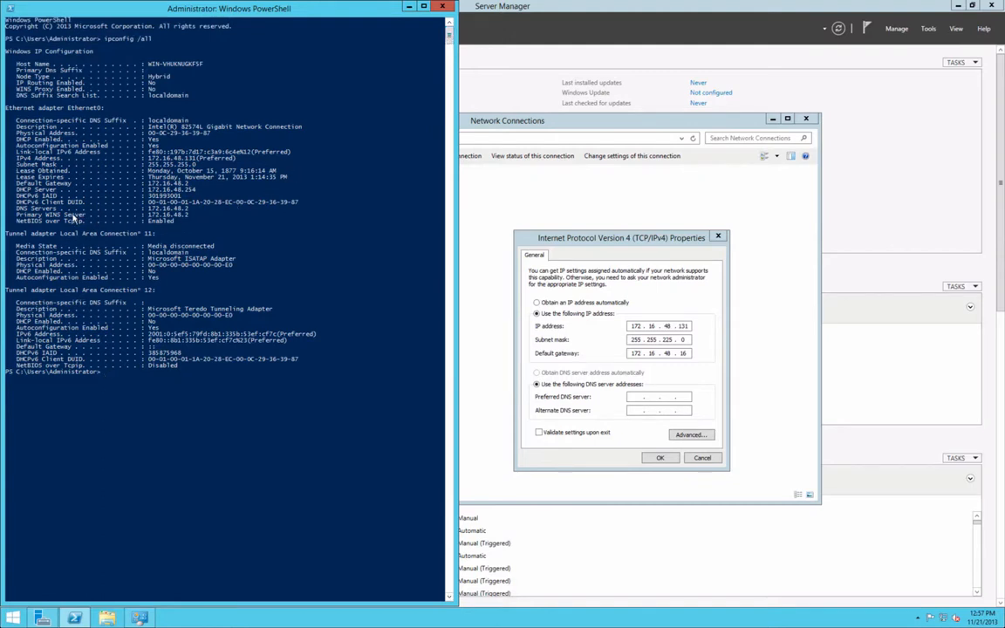
left_click(164, 209)
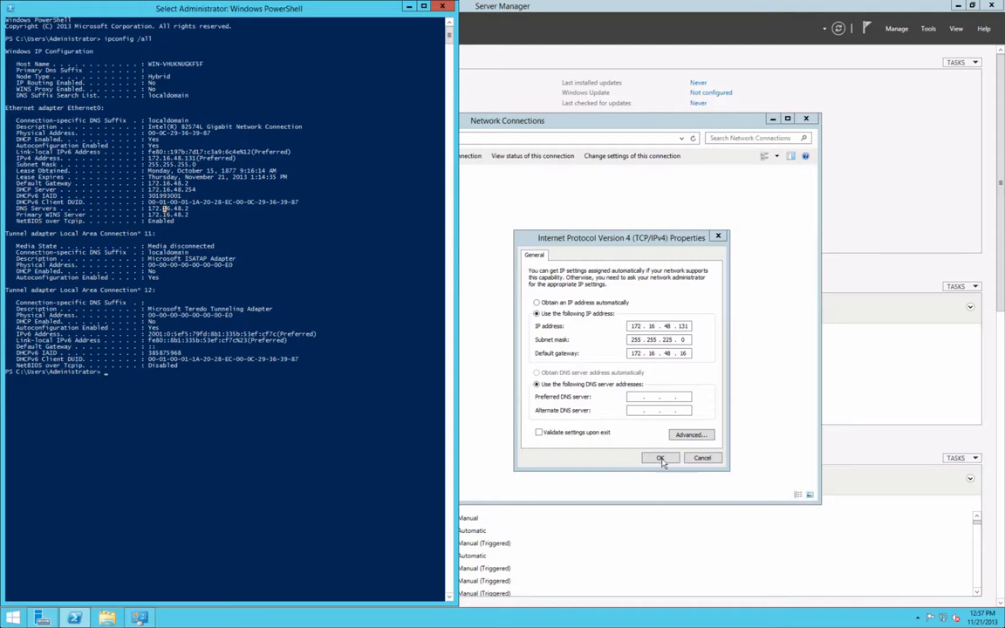
left_click(572, 353)
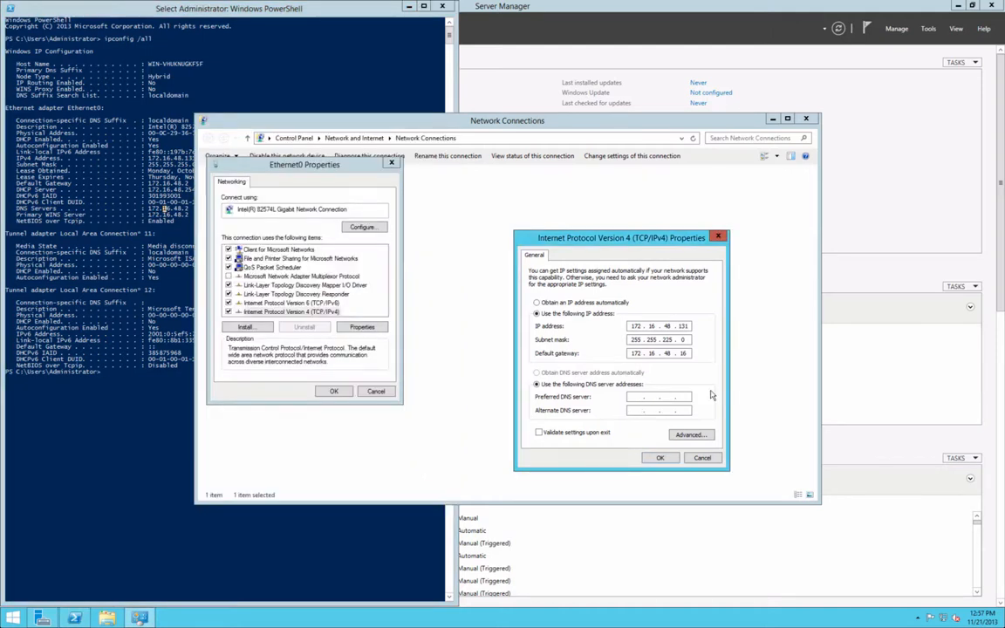
type("172 . 16 . 48.2")
- Try applying twice, dismissing the invalid subnet mask warning and editing the mask's last octet
left_click(658, 459)
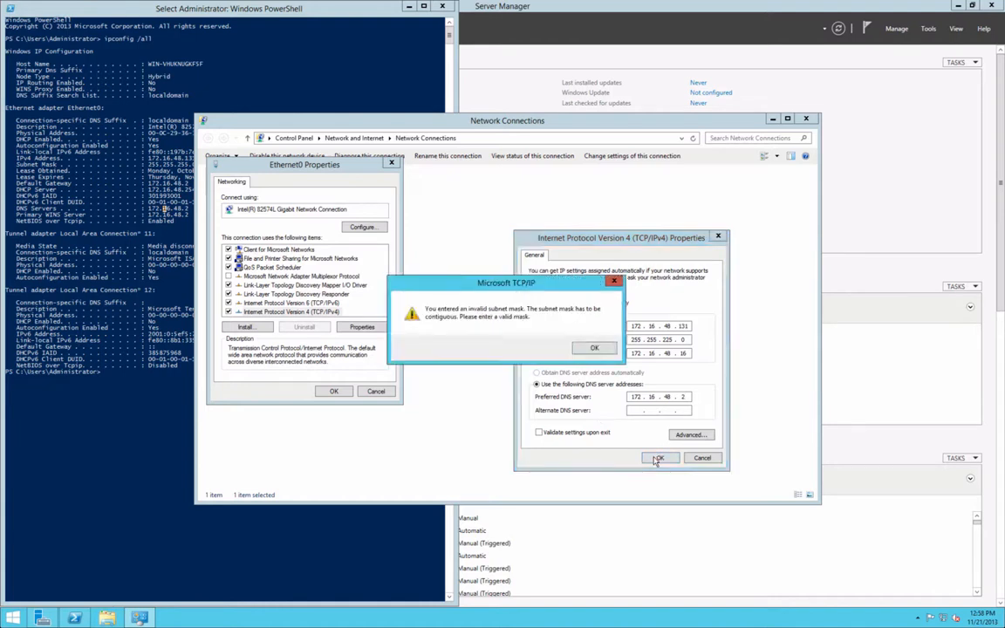
left_click(596, 352)
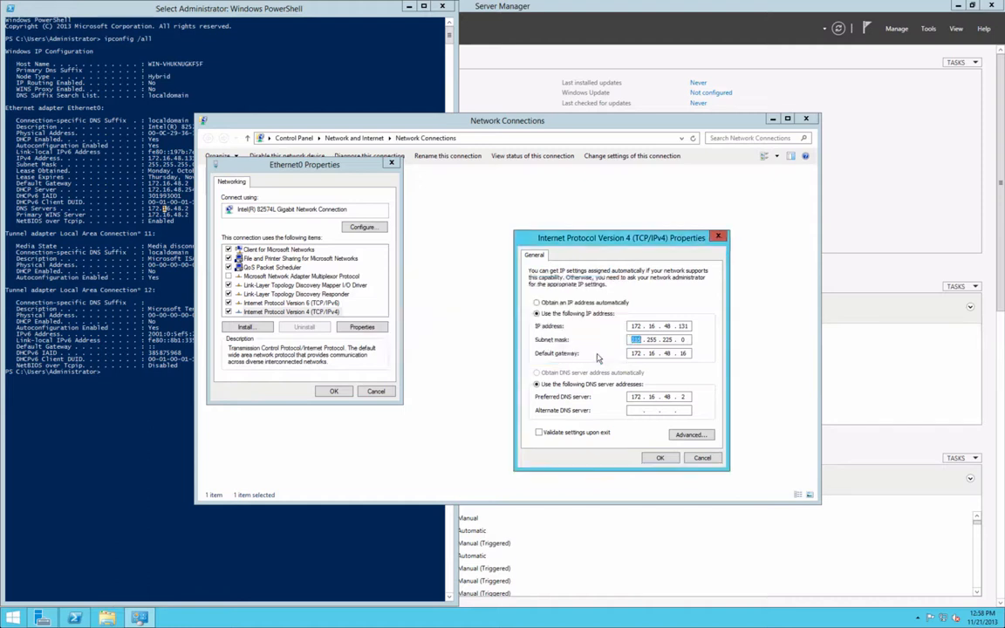
left_click(685, 339)
left_click(661, 458)
left_click(587, 349)
- Enter alternate DNS 172.16.48.2, apply, and dismiss the duplicate DNS server warning
left_click(635, 410)
type("172 . 16 . 48 . 2")
left_click(660, 458)
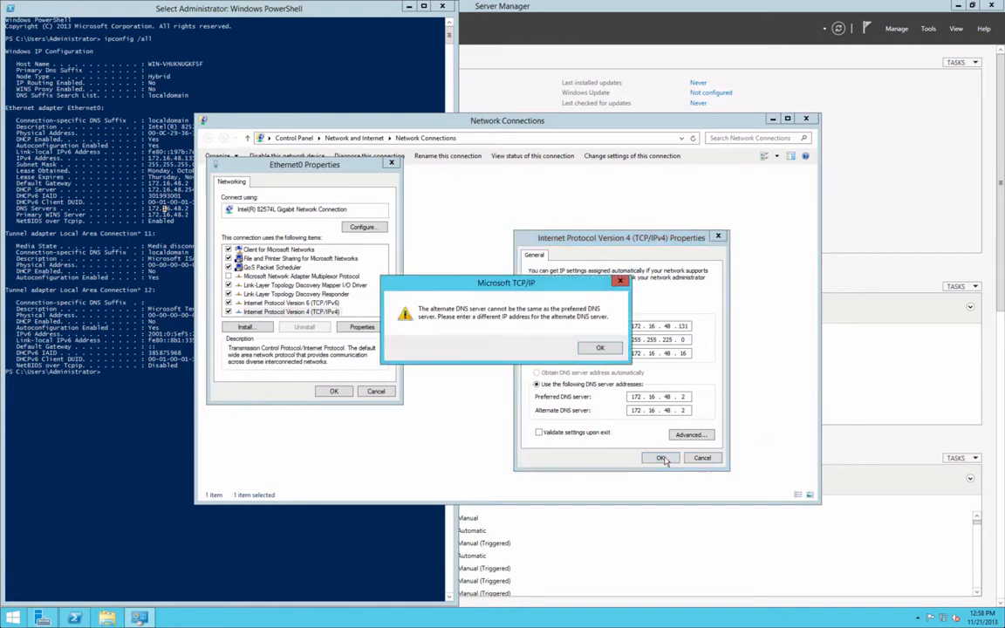
left_click(599, 349)
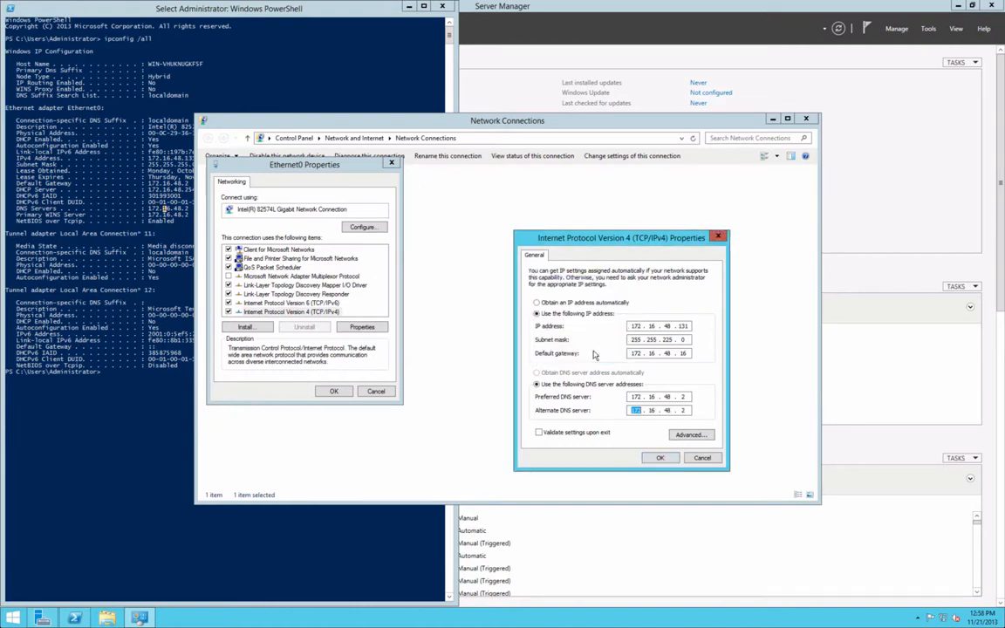
- Change the alternate DNS to 172.16.48.1, apply, and retype the subnet mask as 255.255.255
key("BackSpace")
type("172 . 16")
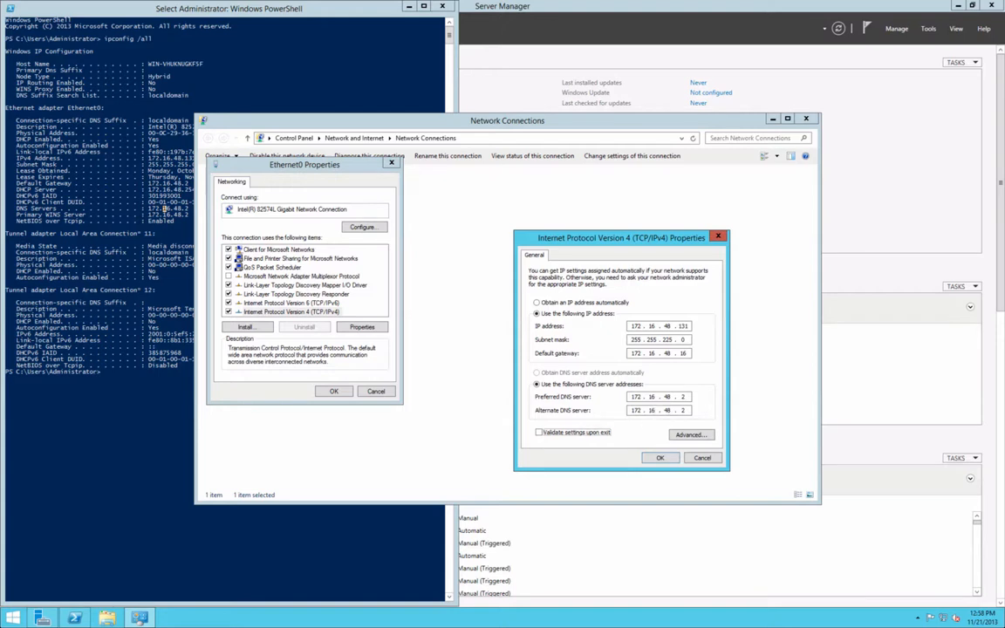
left_click(686, 410)
key("BackSpace")
type("1")
left_click(661, 458)
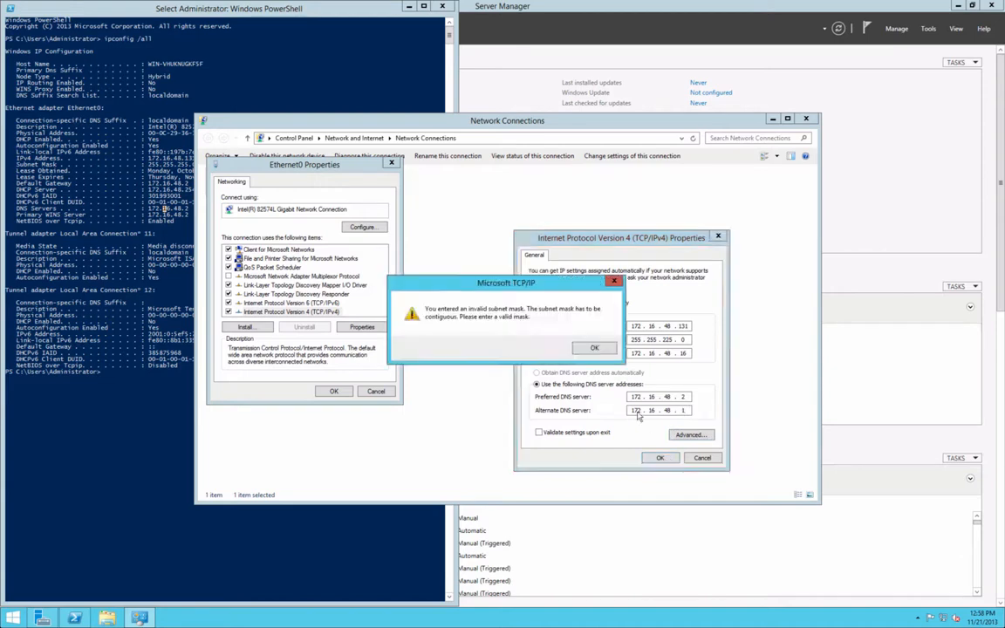
type("255 . 2")
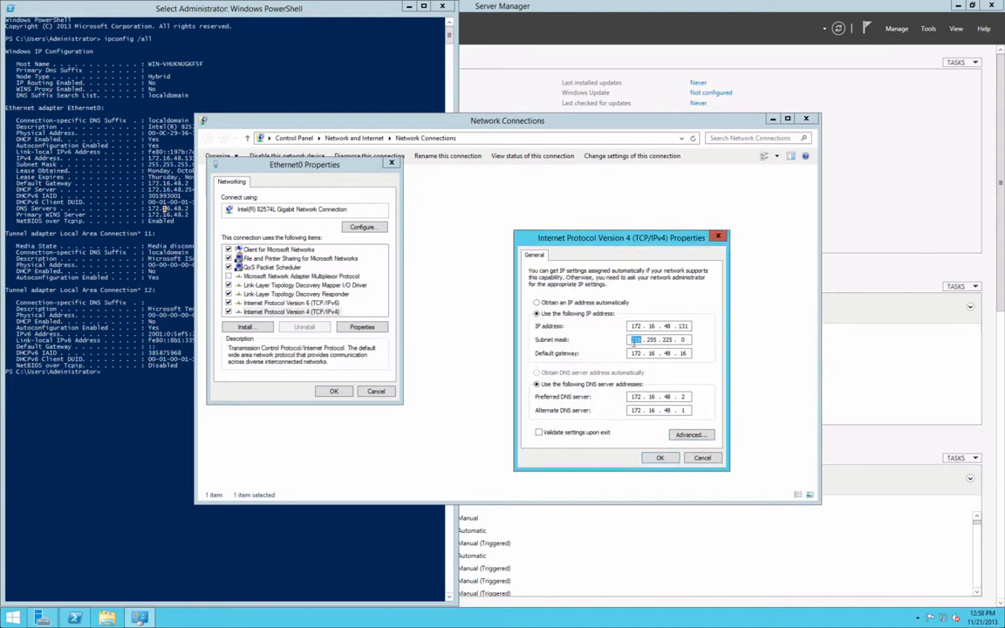
type("55 . 255")
- Apply the static IPv4 settings and launch Internet Explorer without recommended settings
left_click(659, 457)
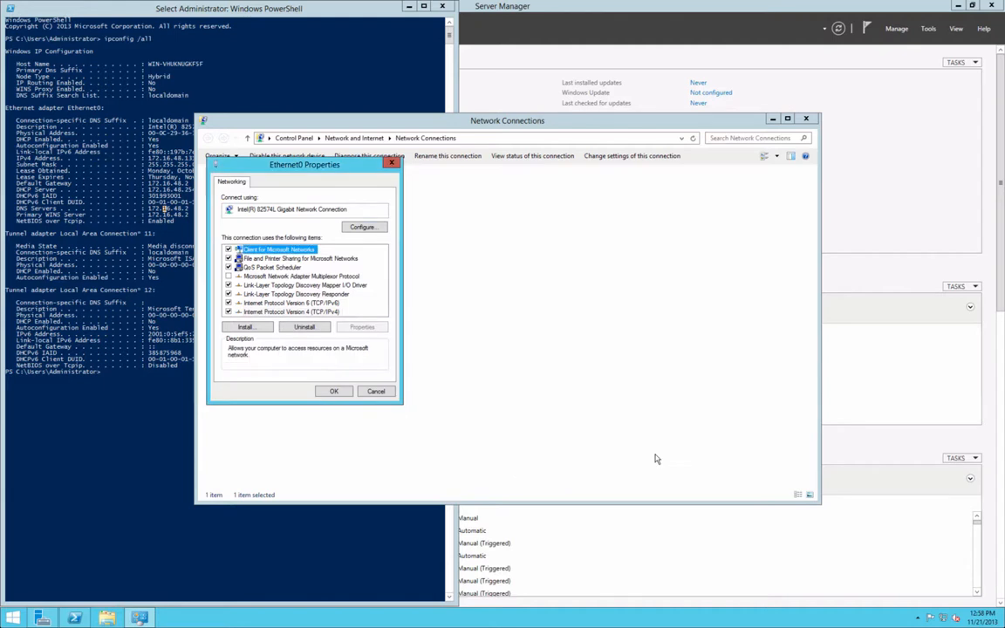
left_click(333, 391)
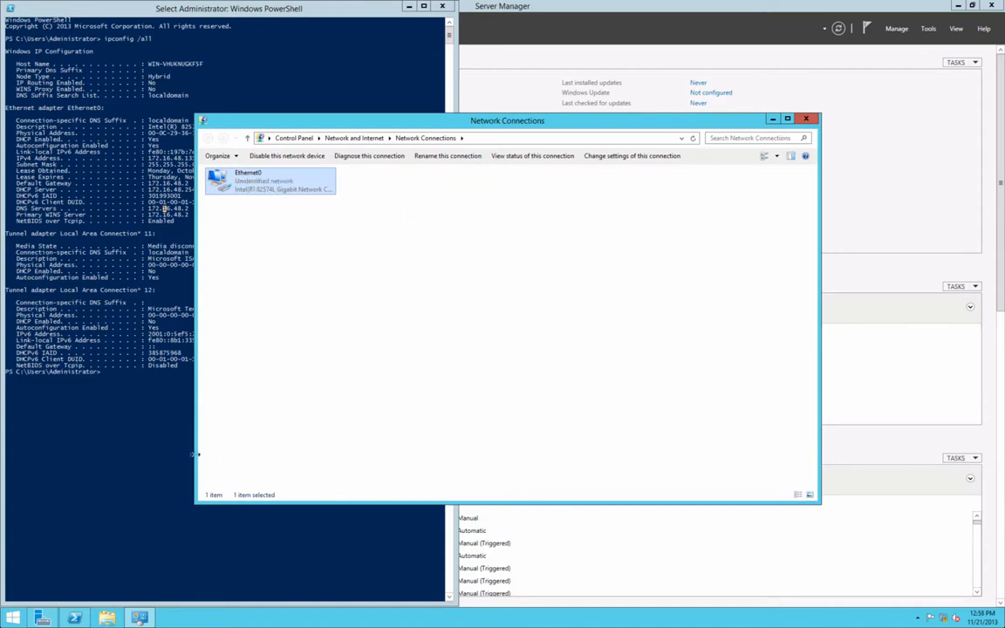
left_click(13, 618)
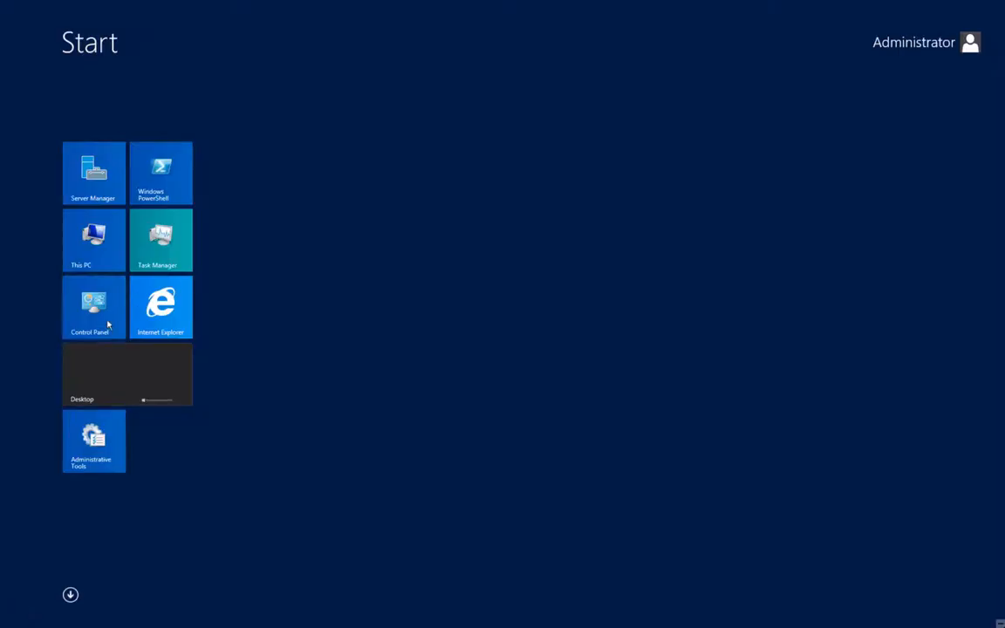
left_click(157, 302)
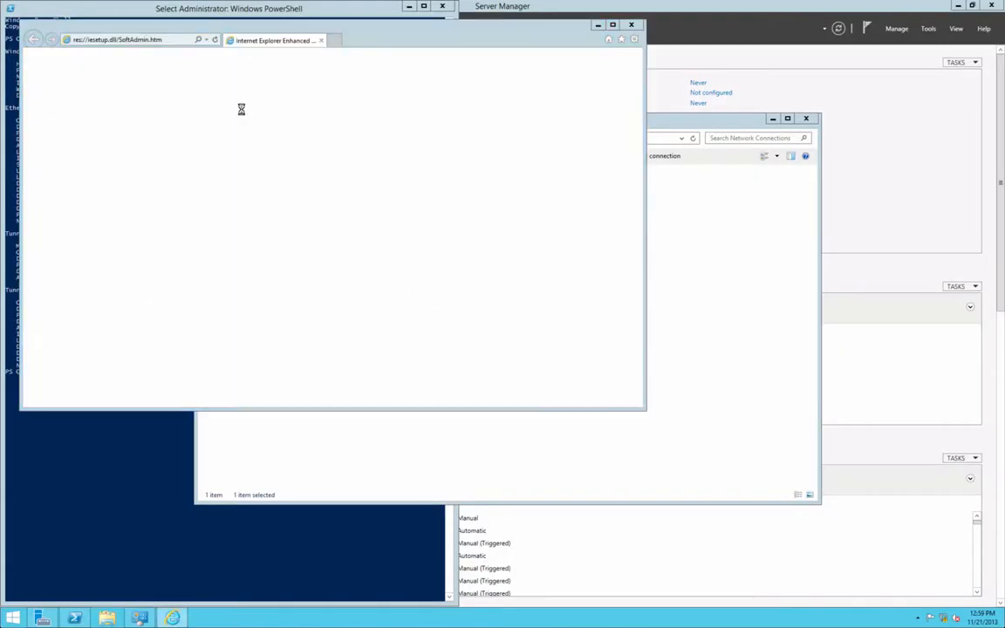
left_click(288, 245)
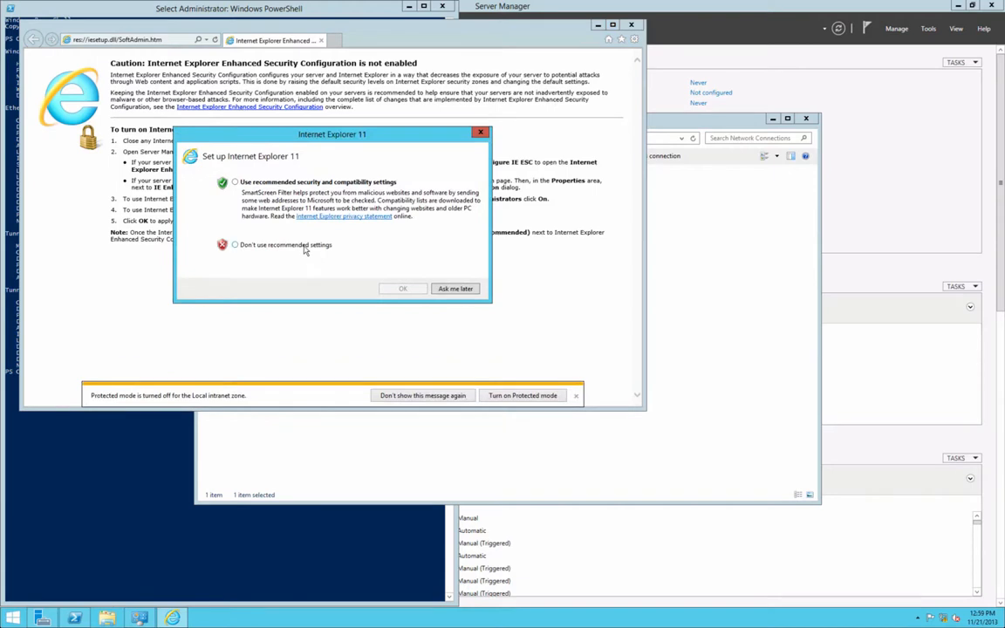
left_click(394, 289)
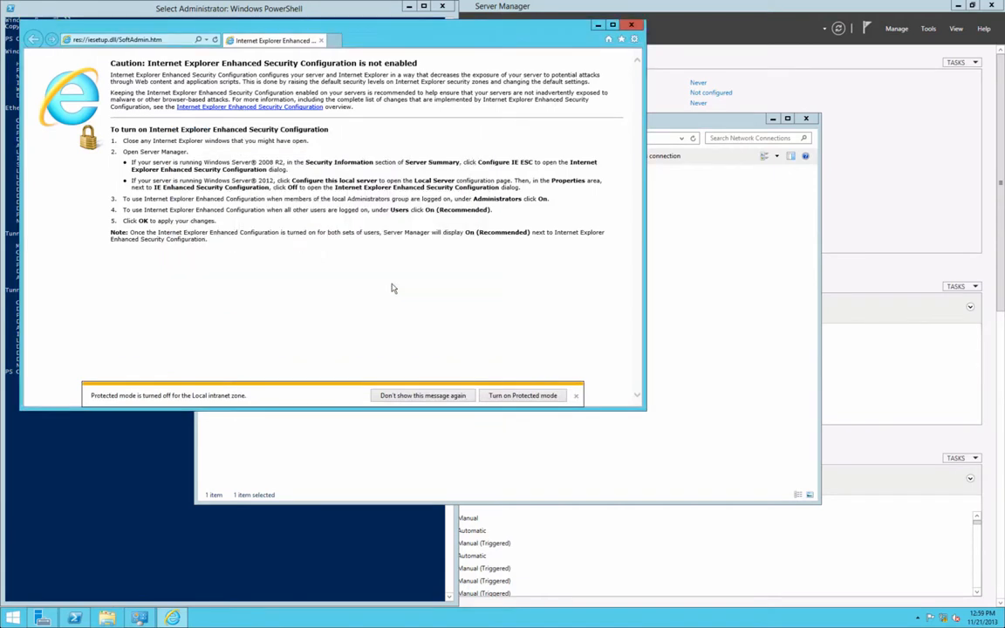
- Load google.com and check the network status, which shows an unidentified, limited network
left_click(144, 43)
type("google")
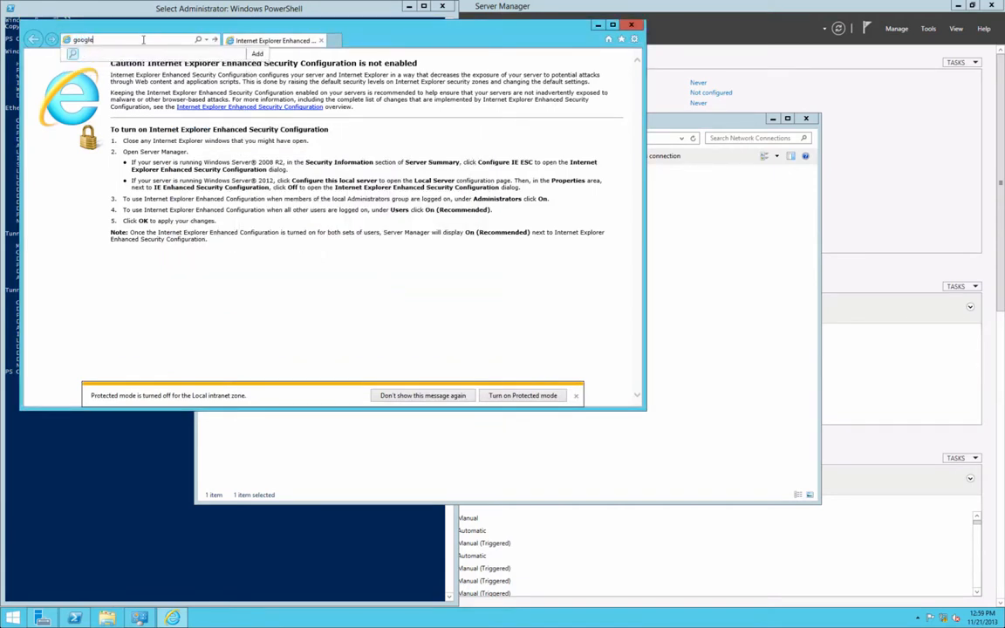
type(".com")
key("Return")
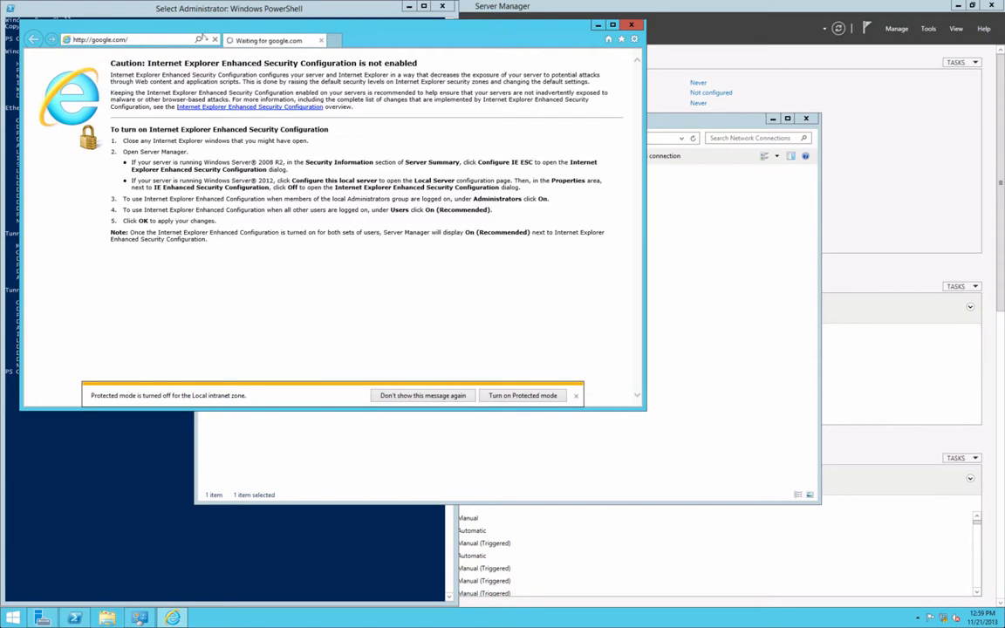
left_click_drag(200, 38, 370, 98)
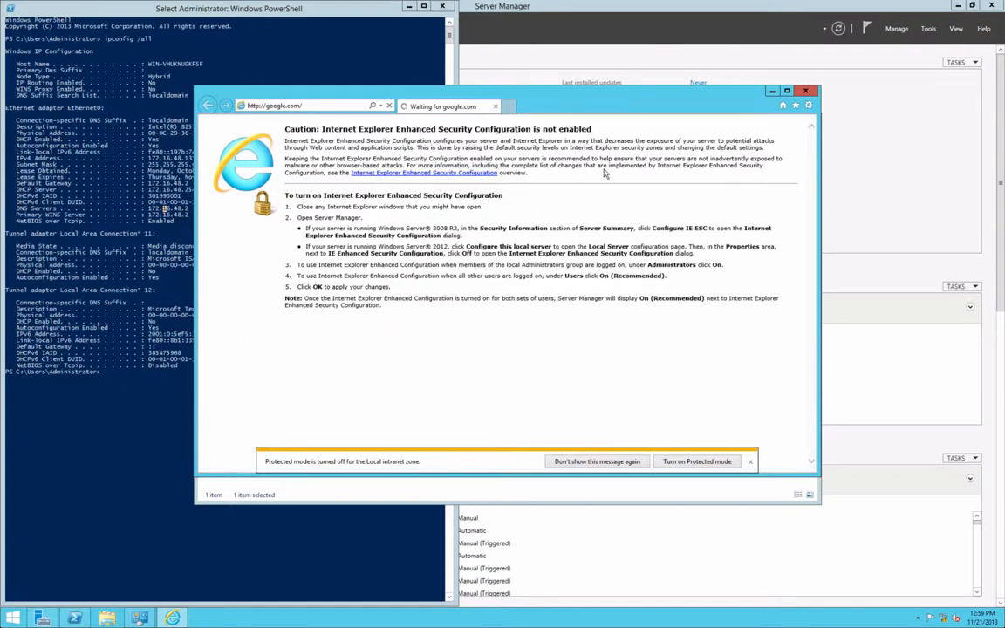
right_click(945, 620)
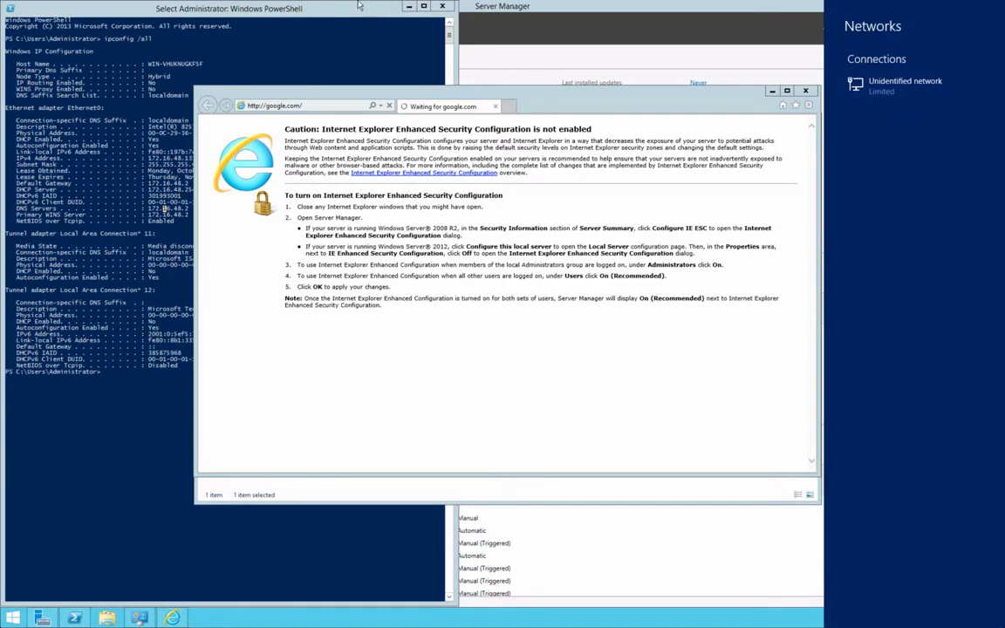
- Set the VM's network adapter to Private to my Mac in Network Adapter Settings
mouse_move(358, 6)
left_click(223, 7)
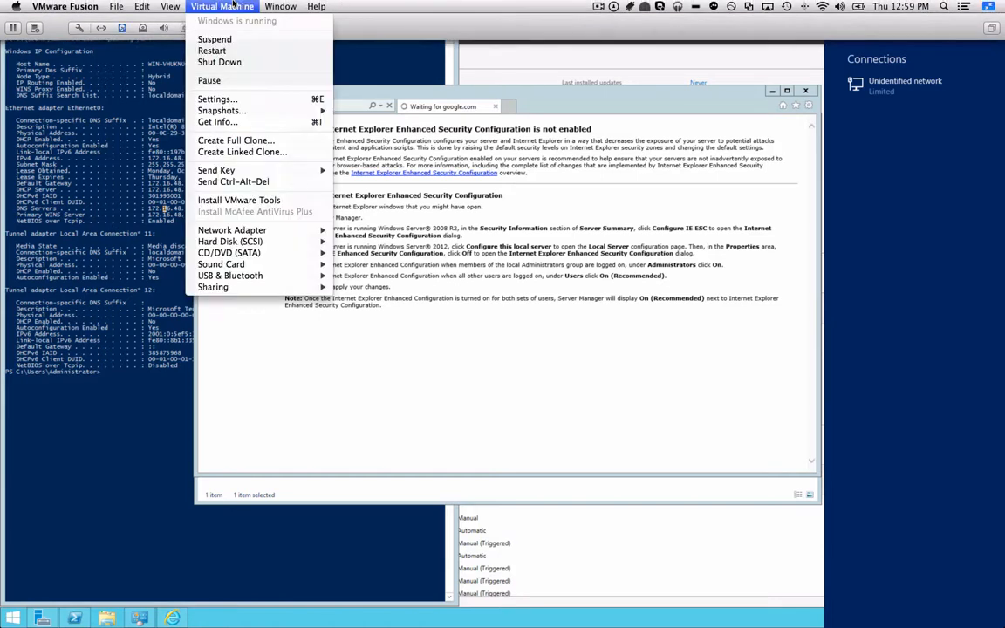
mouse_move(288, 230)
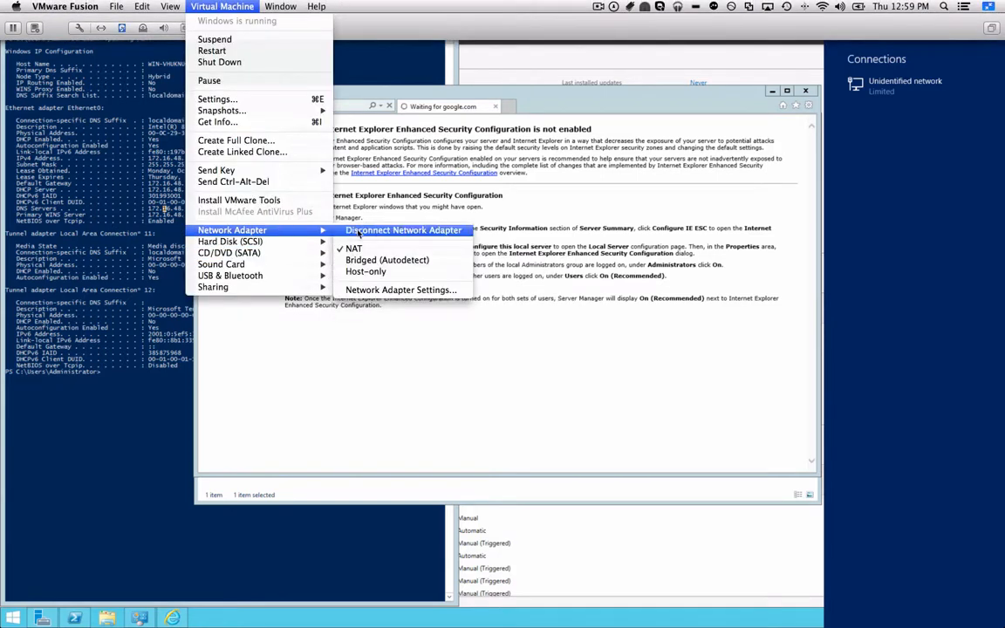
left_click(445, 290)
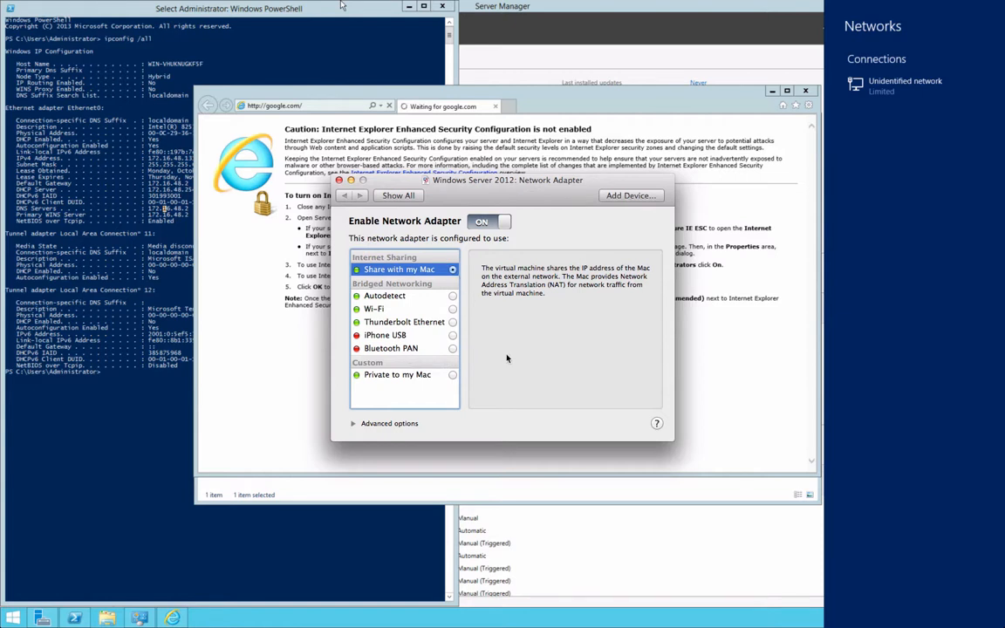
left_click(412, 375)
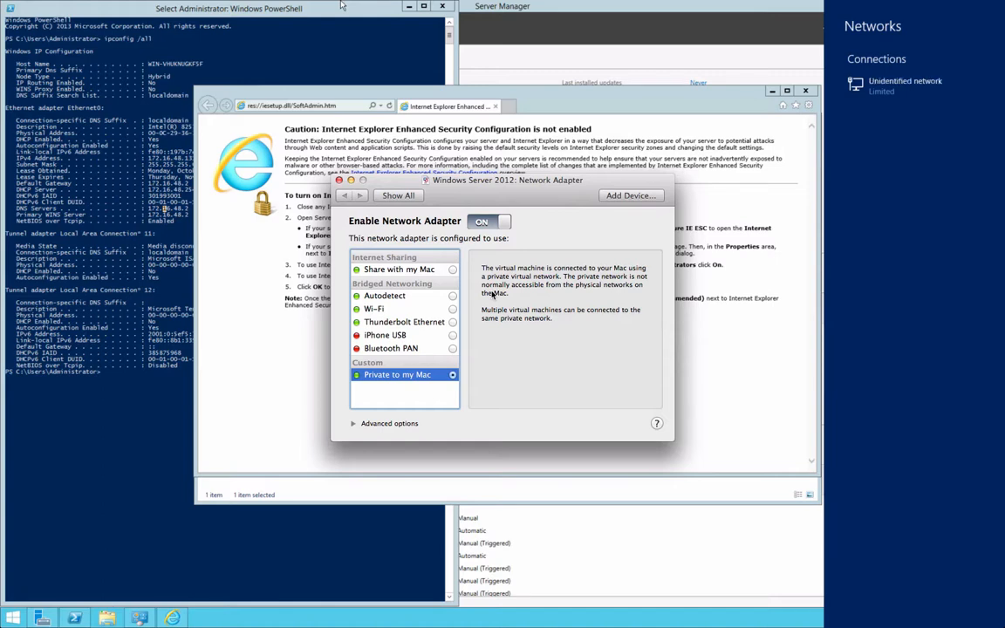
left_click(407, 152)
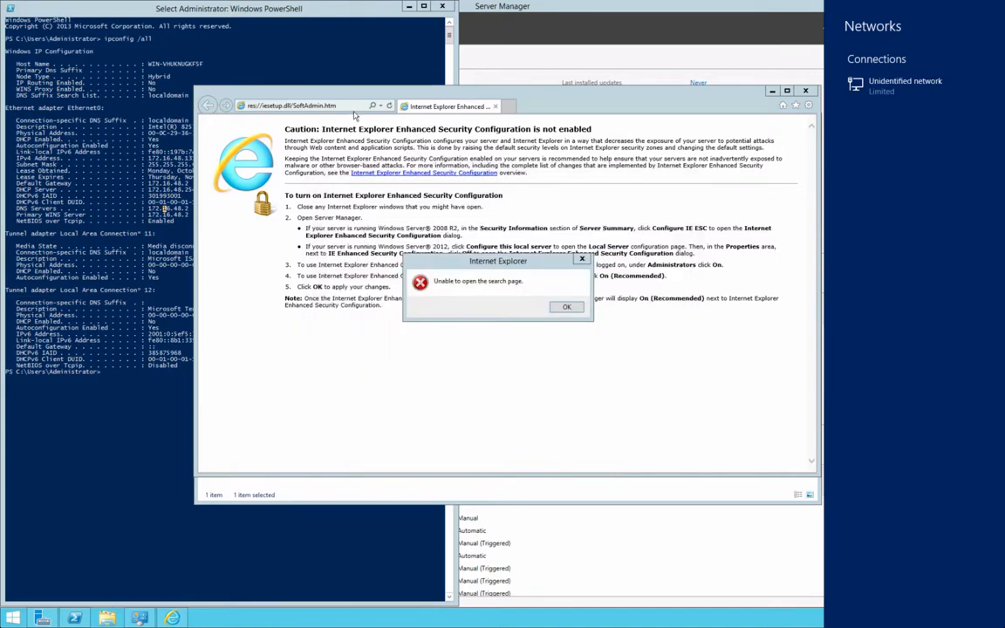
- Close the Networks pane, dismiss the search-page error, and reload google.com
left_click(564, 306)
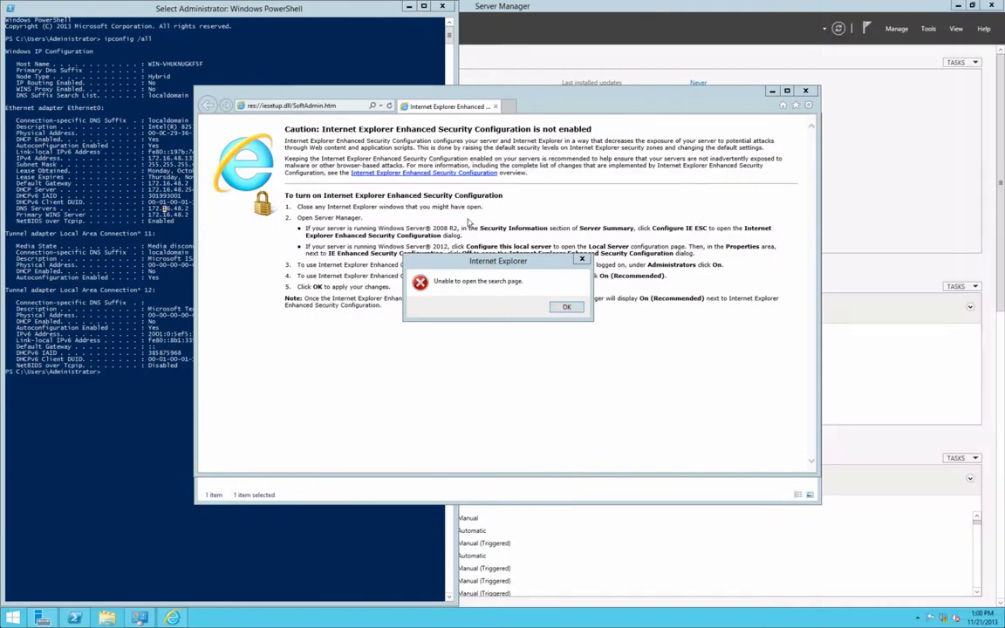
left_click(576, 310)
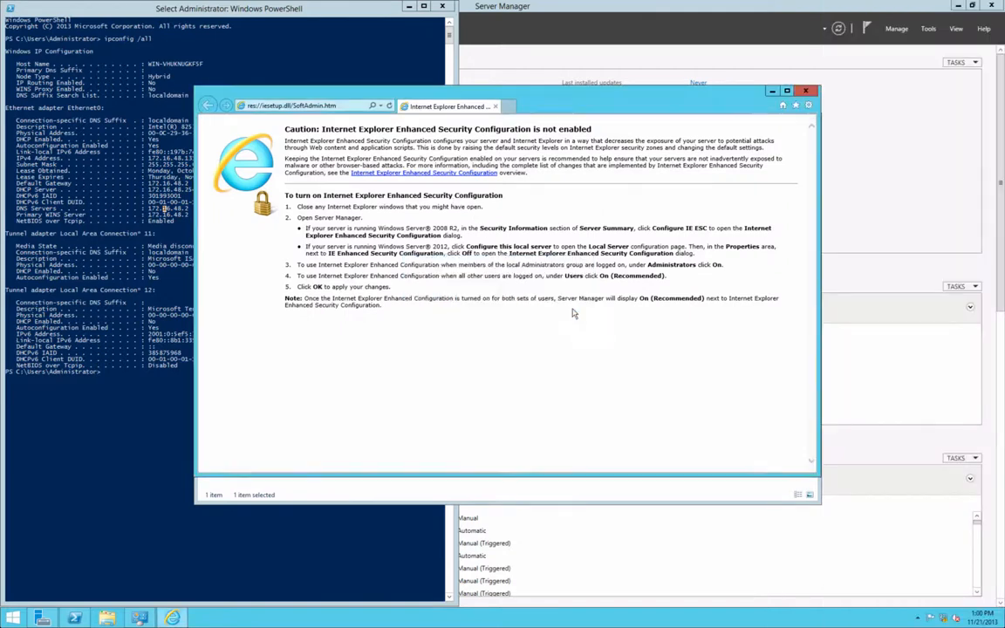
left_click(337, 106)
type("google.com")
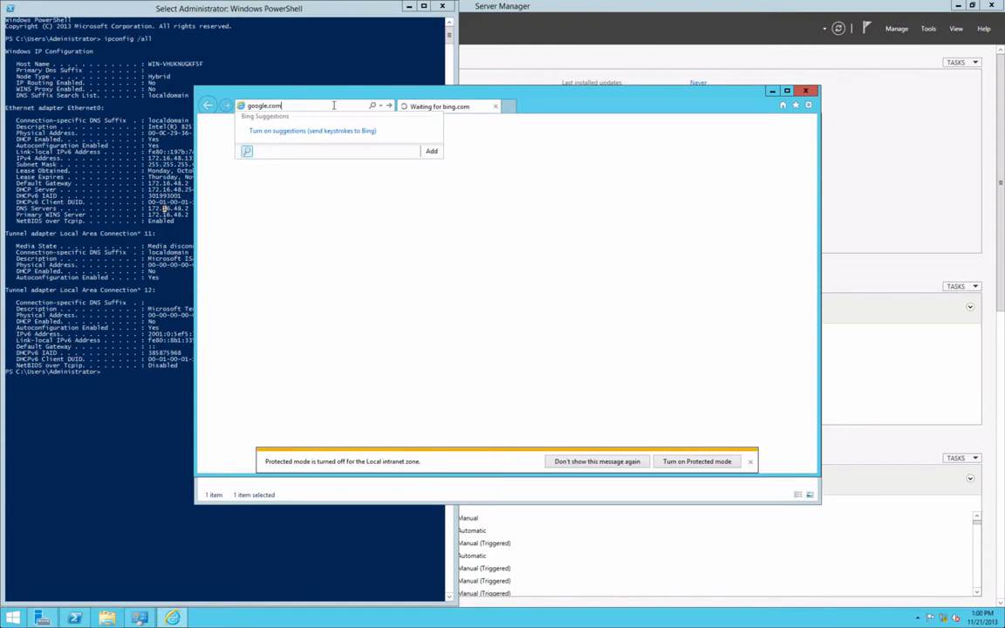
key("Return")
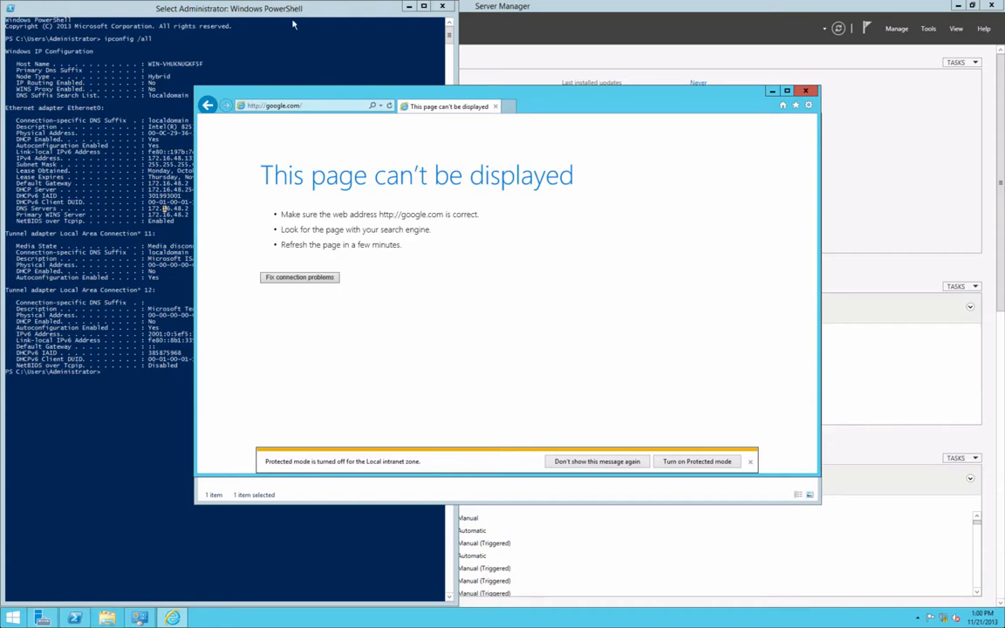
- Bridge the VM's network adapter to Thunderbolt Ethernet, authorizing with the Mac password
mouse_move(265, 3)
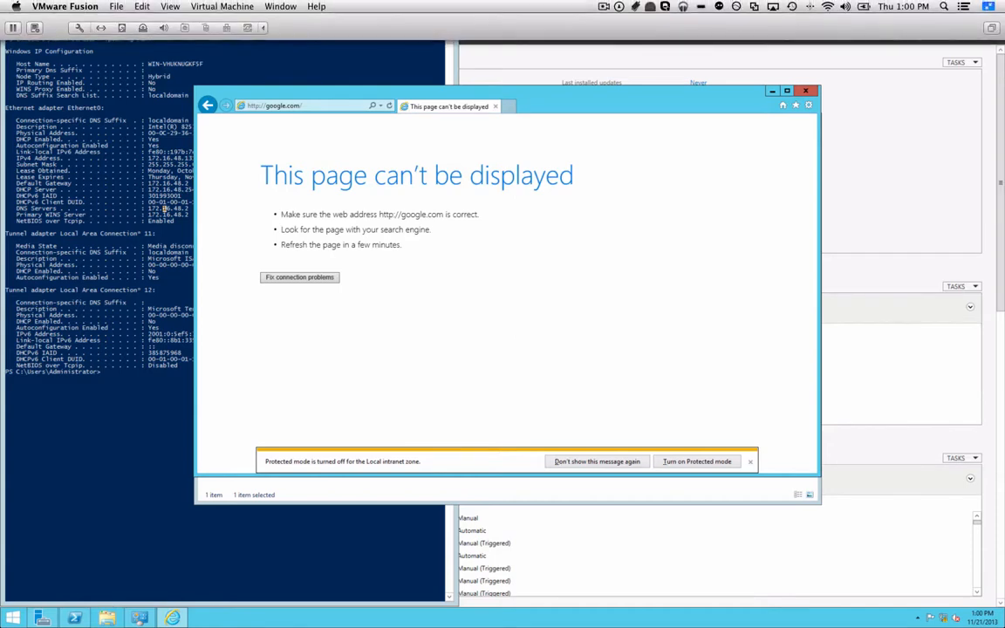
left_click(223, 6)
mouse_move(268, 288)
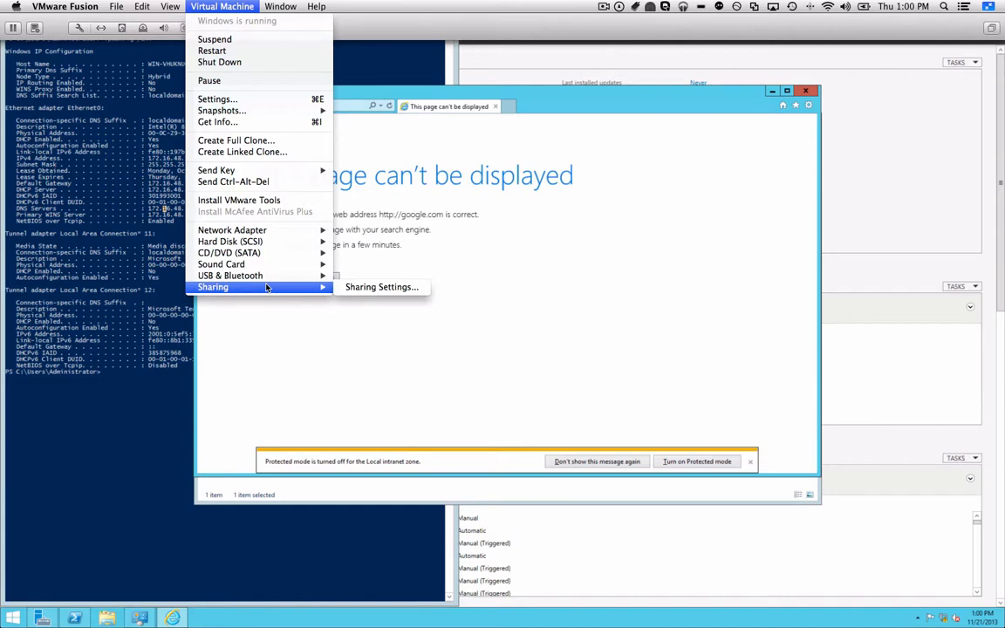
mouse_move(262, 230)
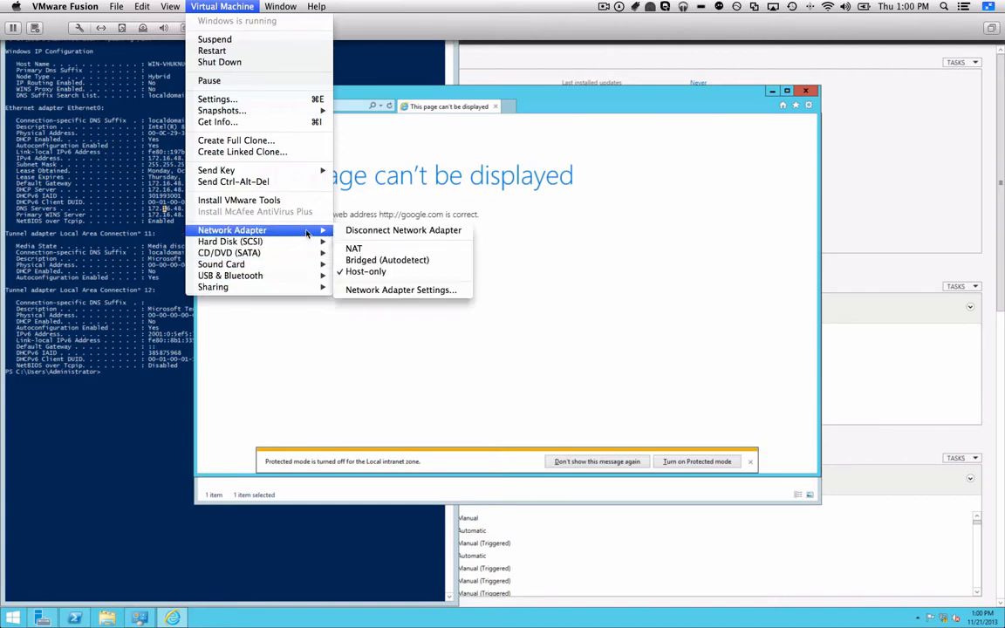
left_click(367, 291)
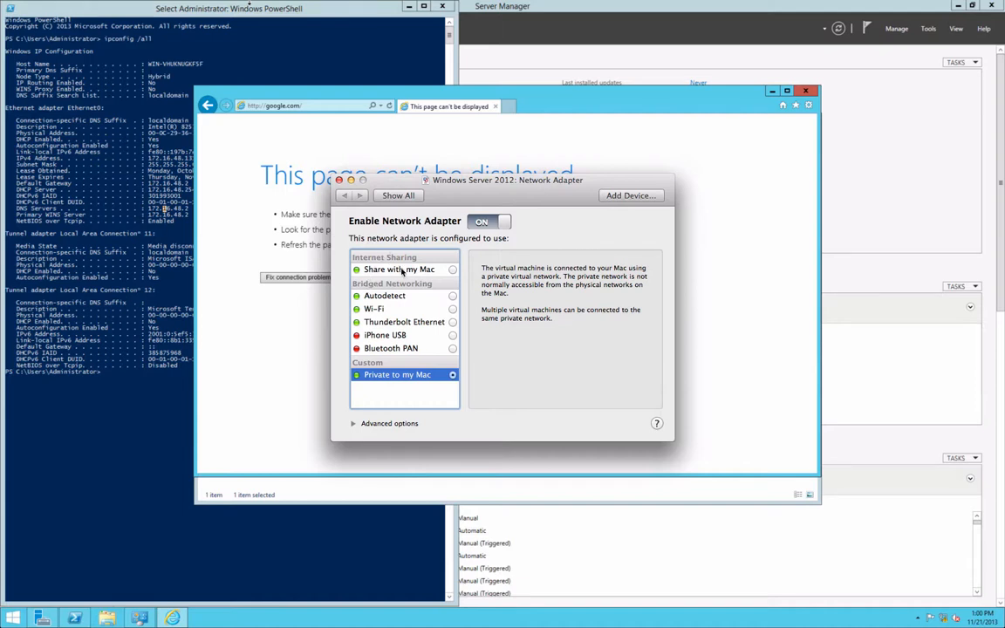
left_click(390, 313)
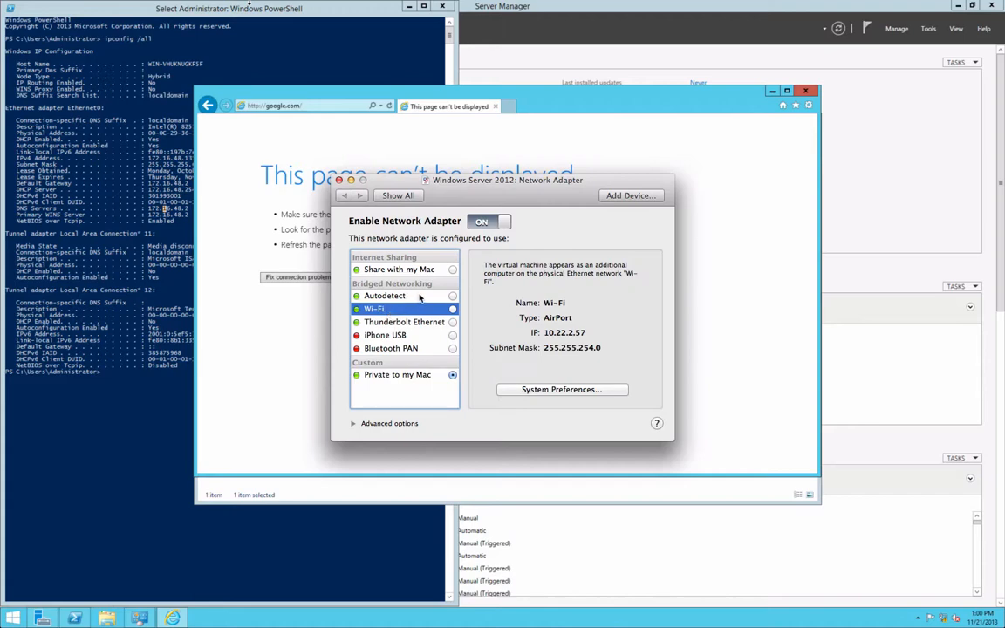
left_click(382, 295)
left_click(417, 323)
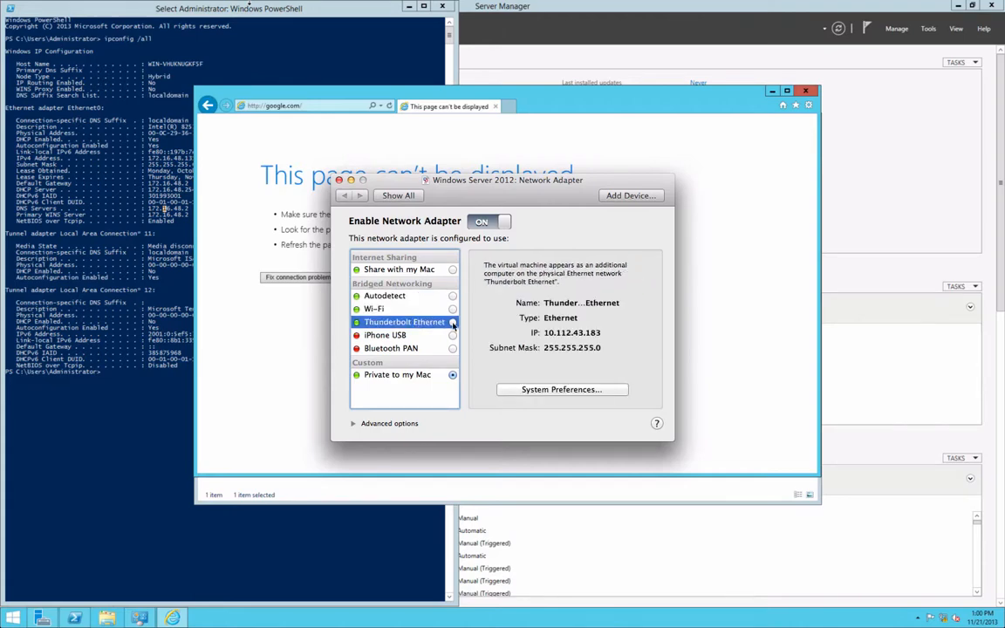
type("••••••")
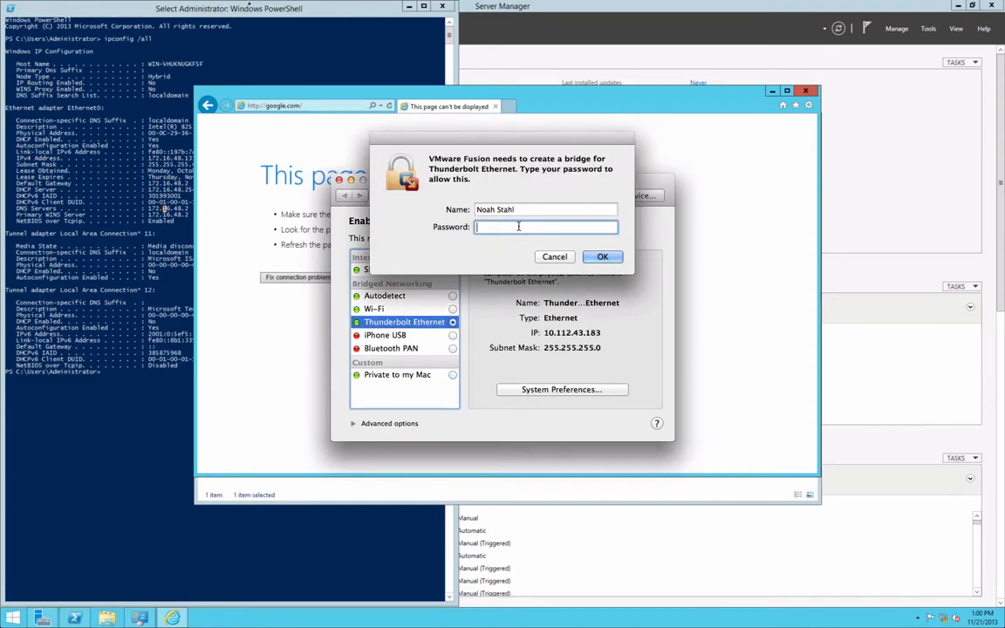
key("Return")
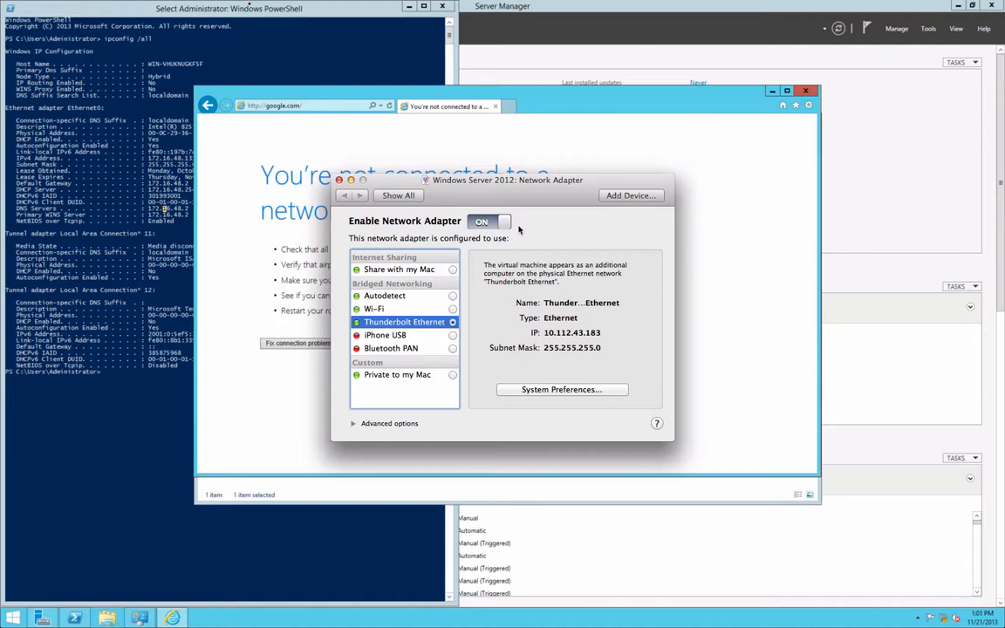
- Switch the adapter to Share with my Mac, then back to Private to my Mac
left_click(423, 271)
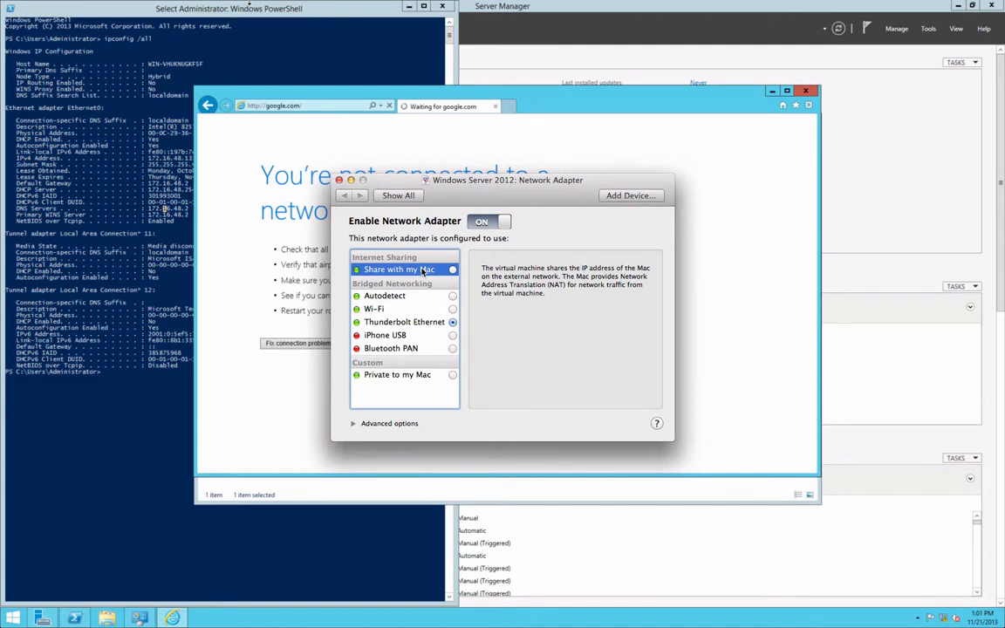
left_click(402, 377)
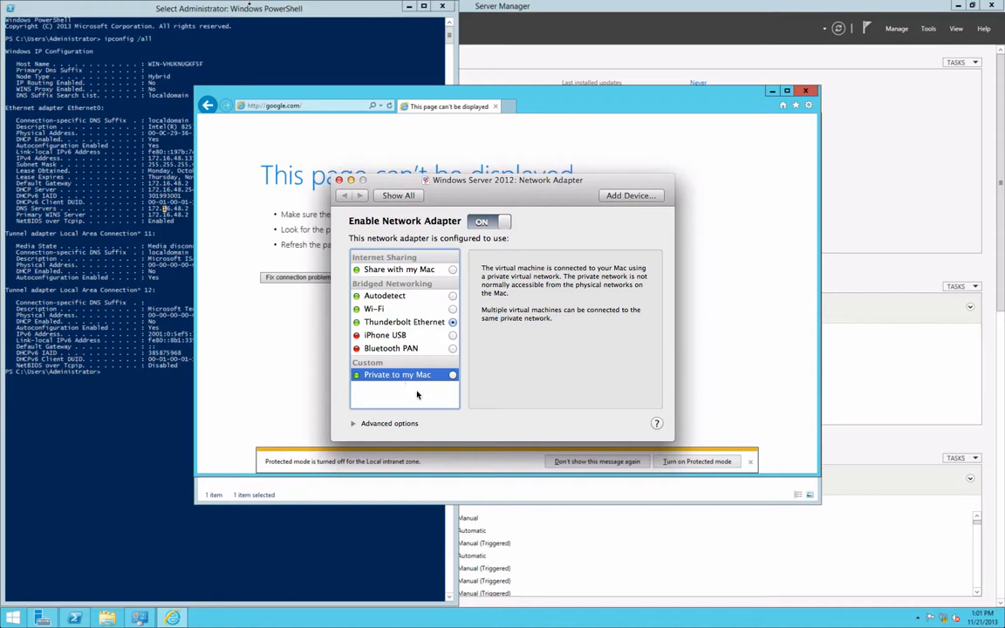
left_click(339, 179)
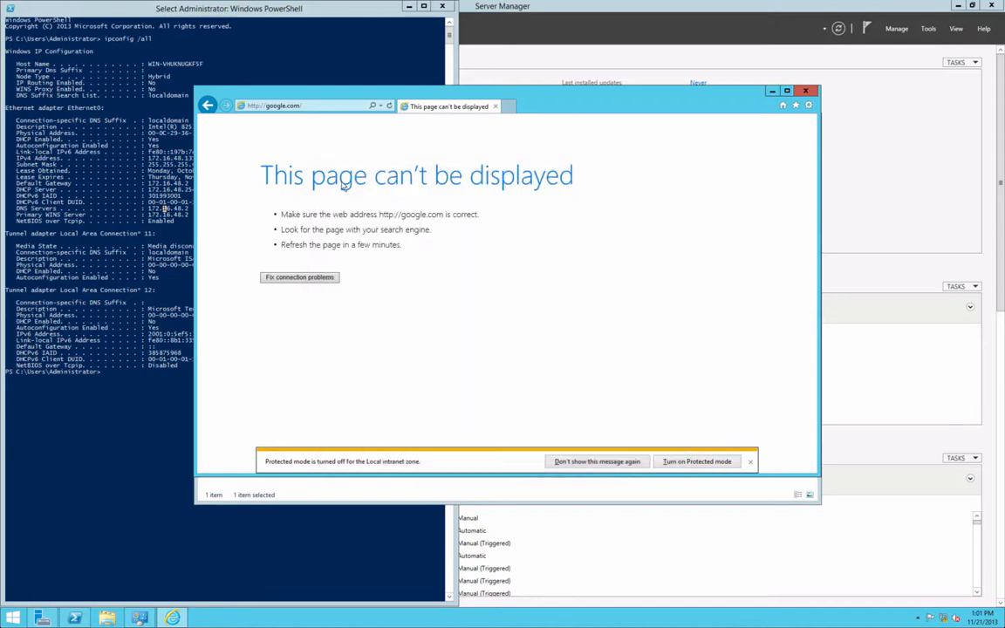
- Reload google.com, check the network status panel again, and minimize PowerShell
left_click(309, 105)
key("Return")
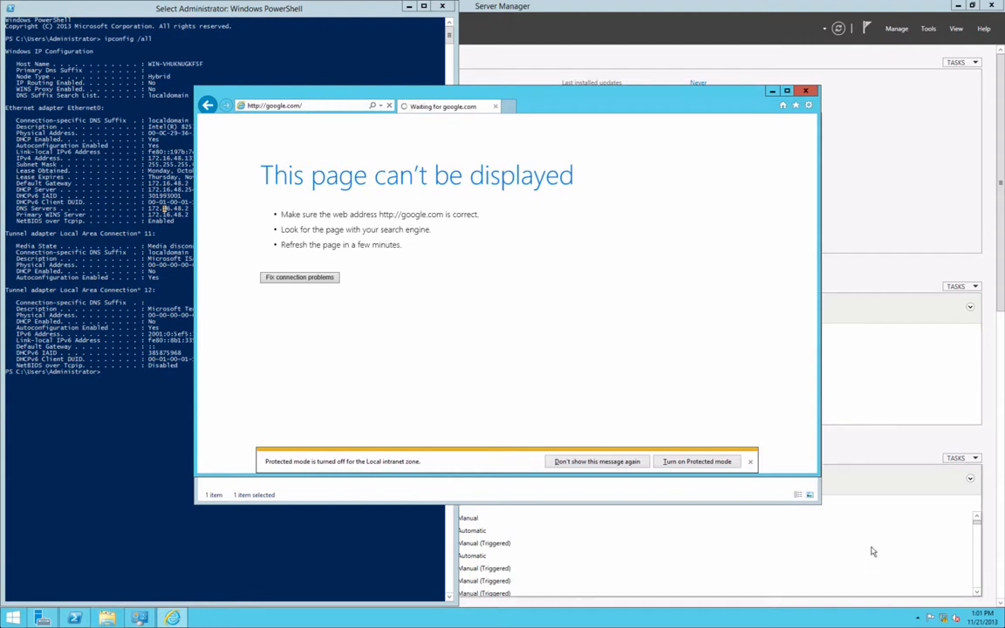
left_click(945, 620)
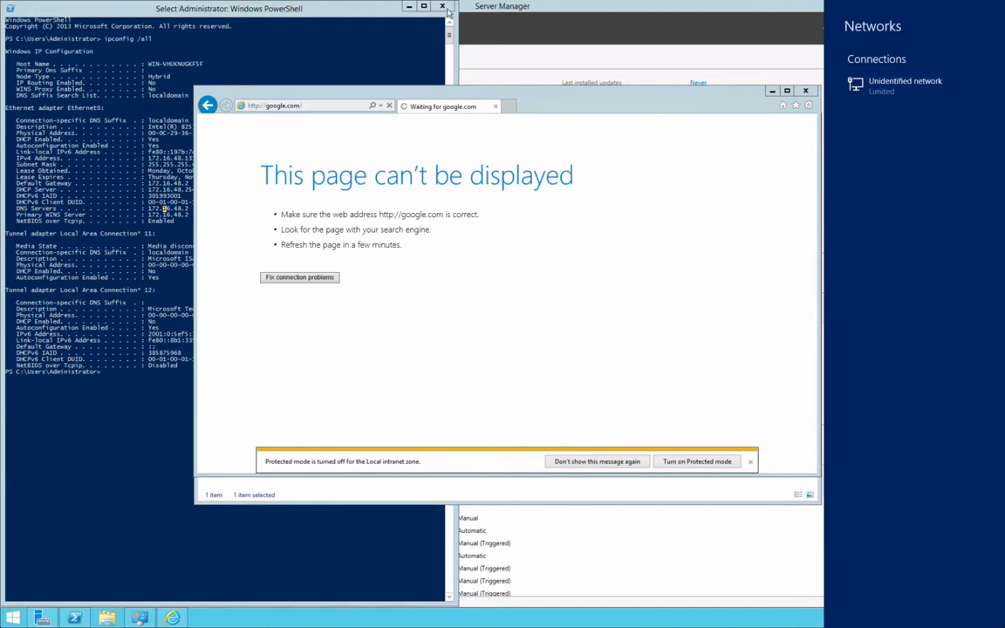
left_click(408, 6)
left_click(408, 6)
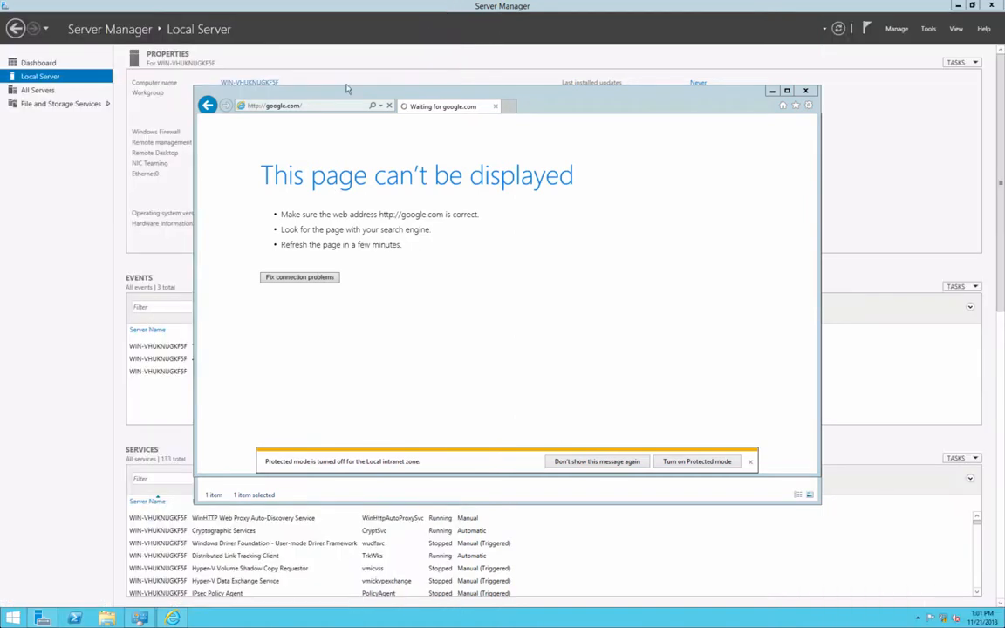
- Set Ethernet0's IPv4 to obtain IP and DNS automatically and allow discovery on pct.edu
left_click(151, 171)
left_click(224, 174)
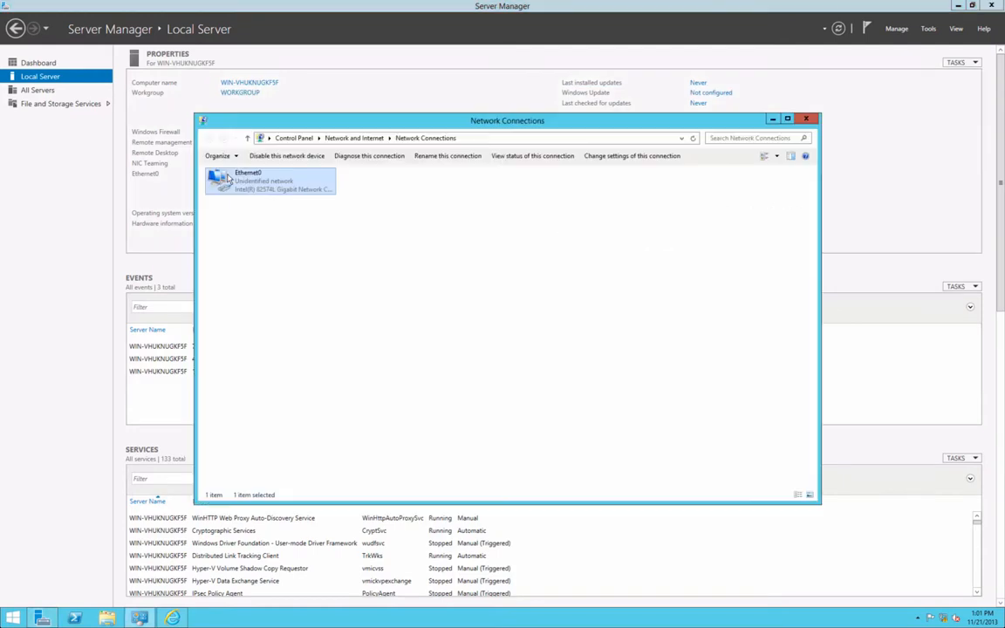
right_click(285, 189)
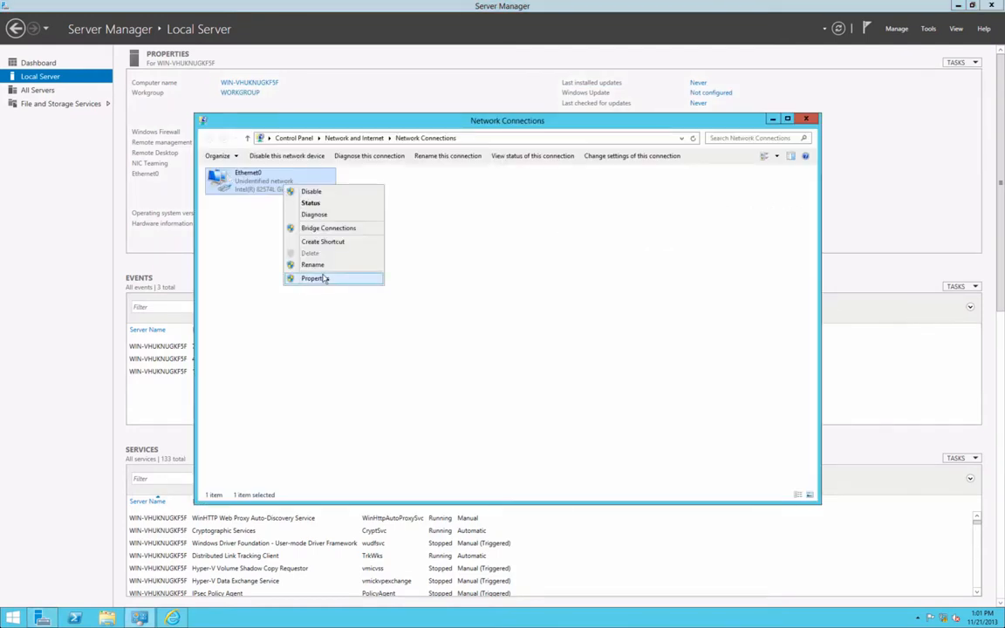
left_click(323, 278)
double_click(284, 313)
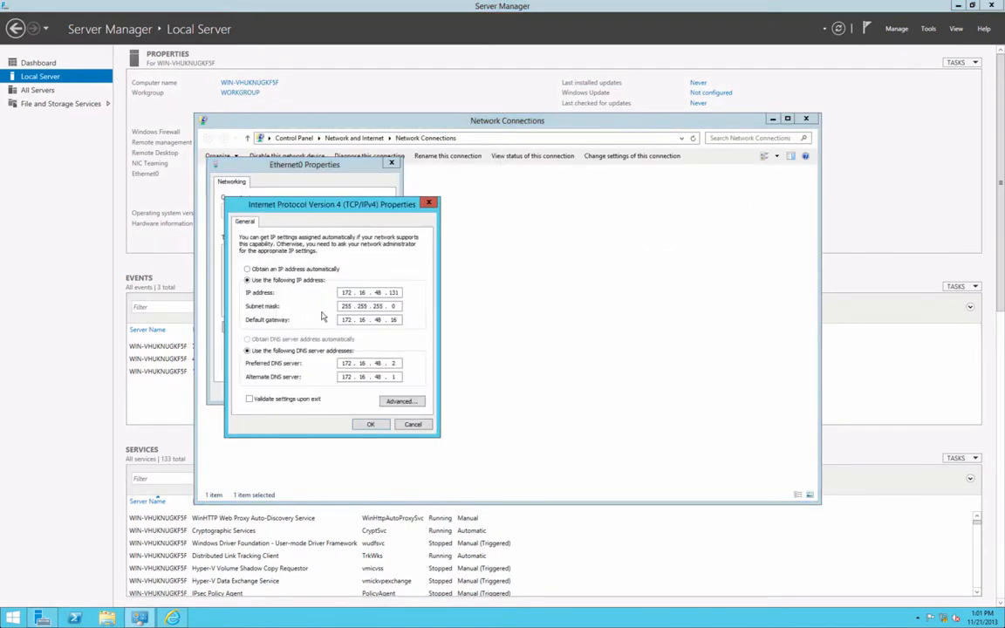
left_click(271, 270)
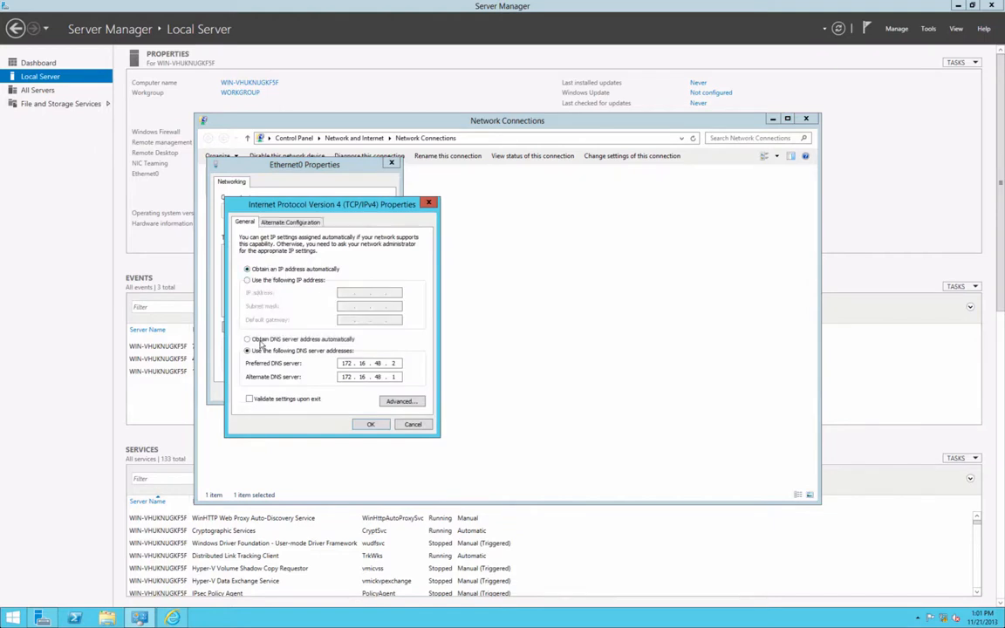
left_click(293, 340)
left_click(370, 424)
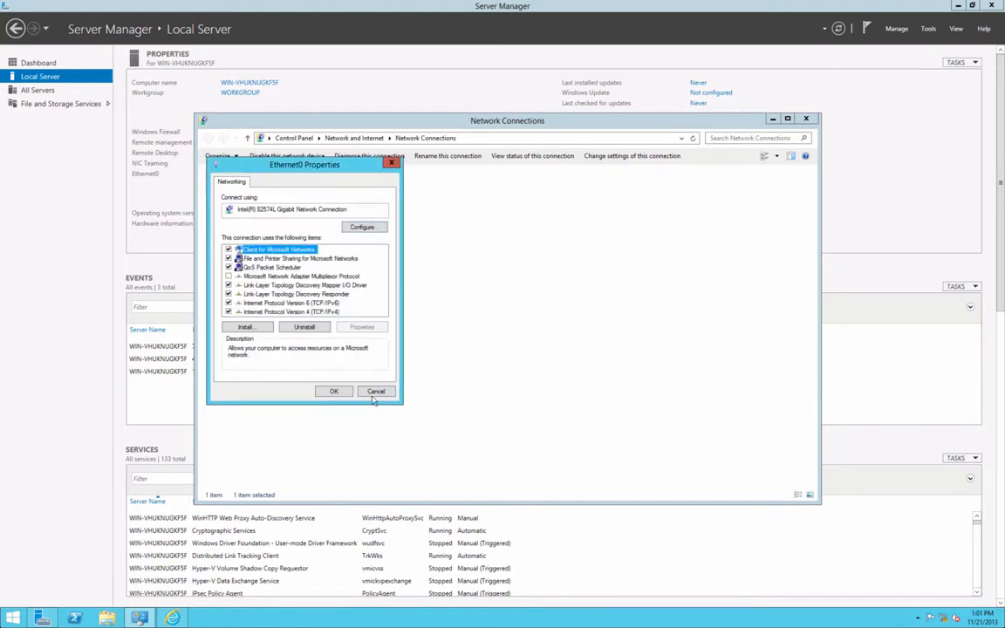
left_click(333, 390)
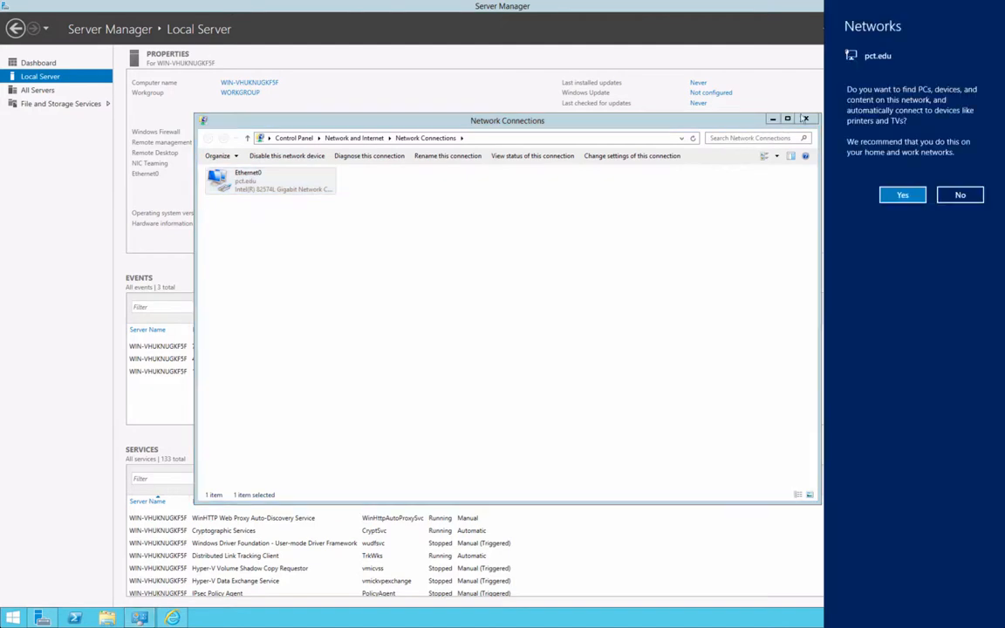
left_click(918, 194)
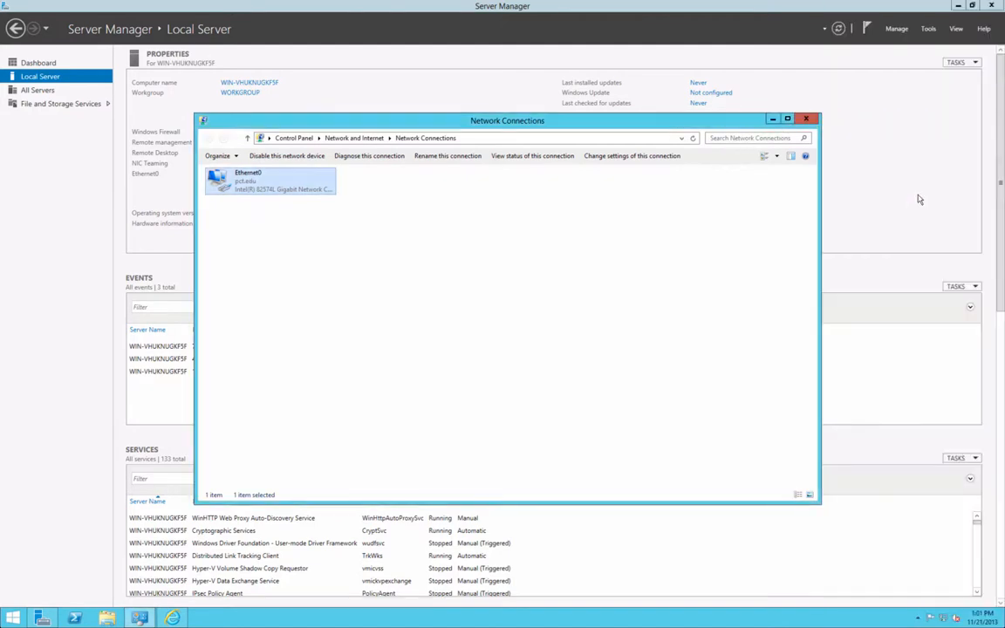
left_click(807, 119)
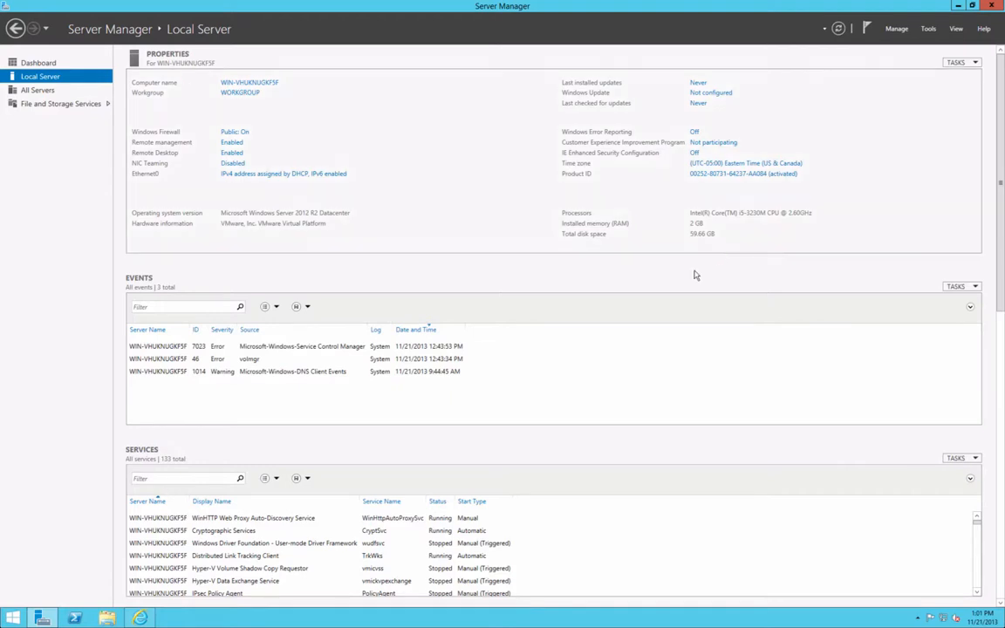
- Minimize Server Manager, close Internet Explorer, and reopen Server Manager from Start
left_click(957, 6)
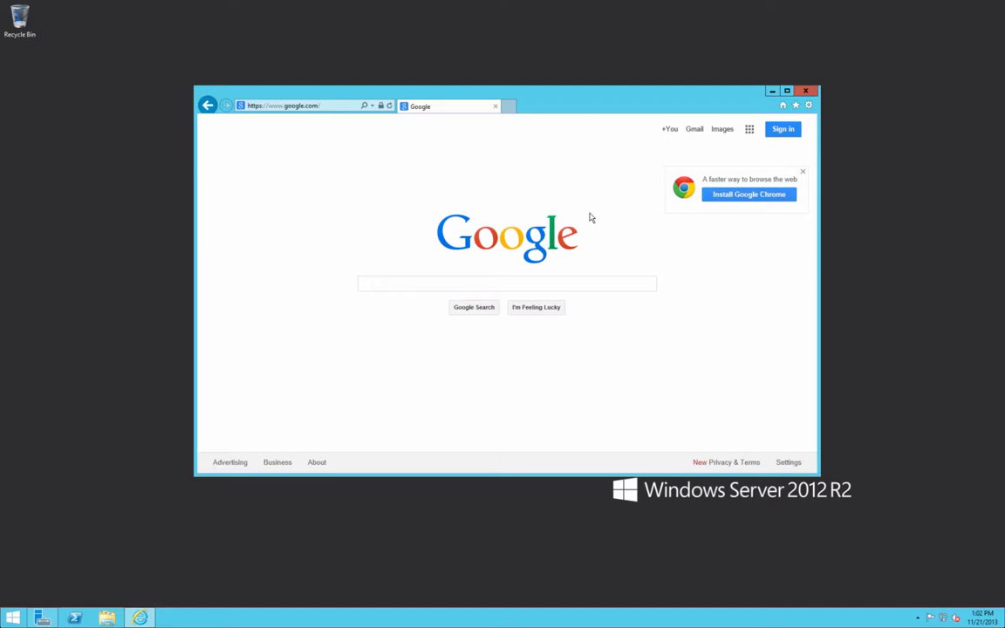
left_click(304, 106)
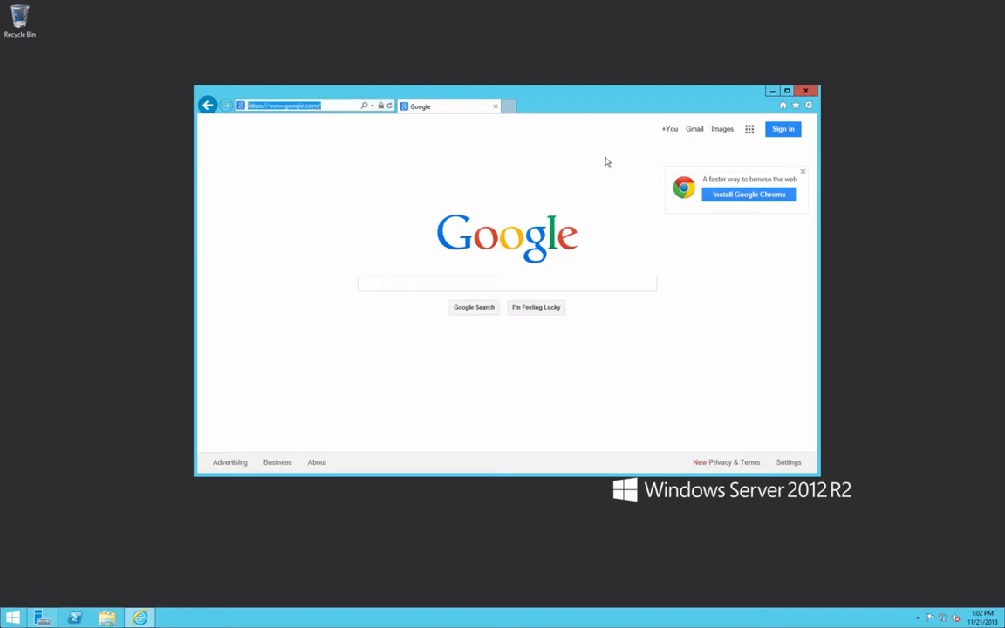
left_click(804, 92)
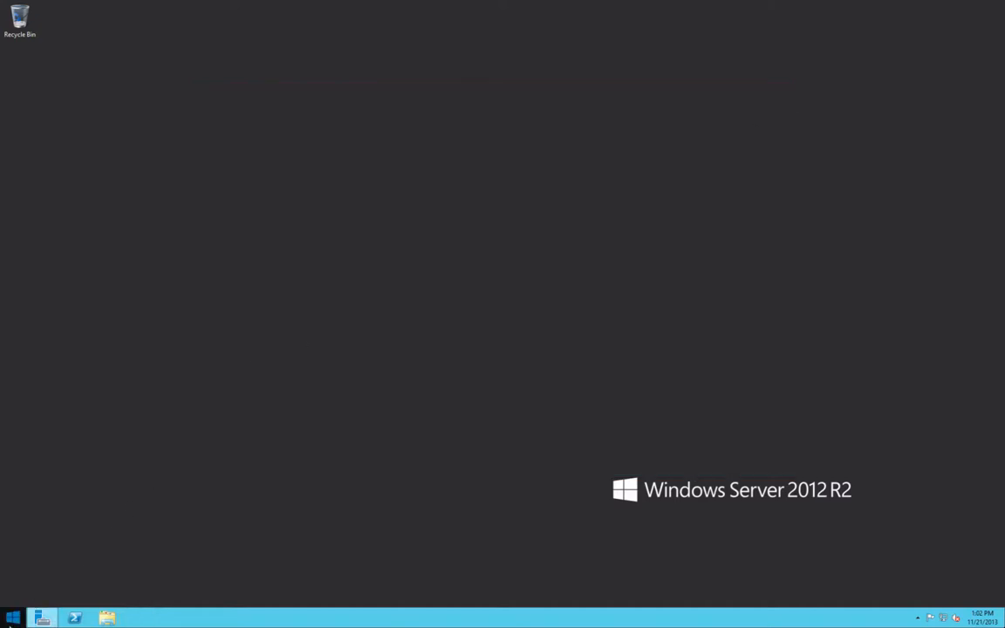
left_click(12, 621)
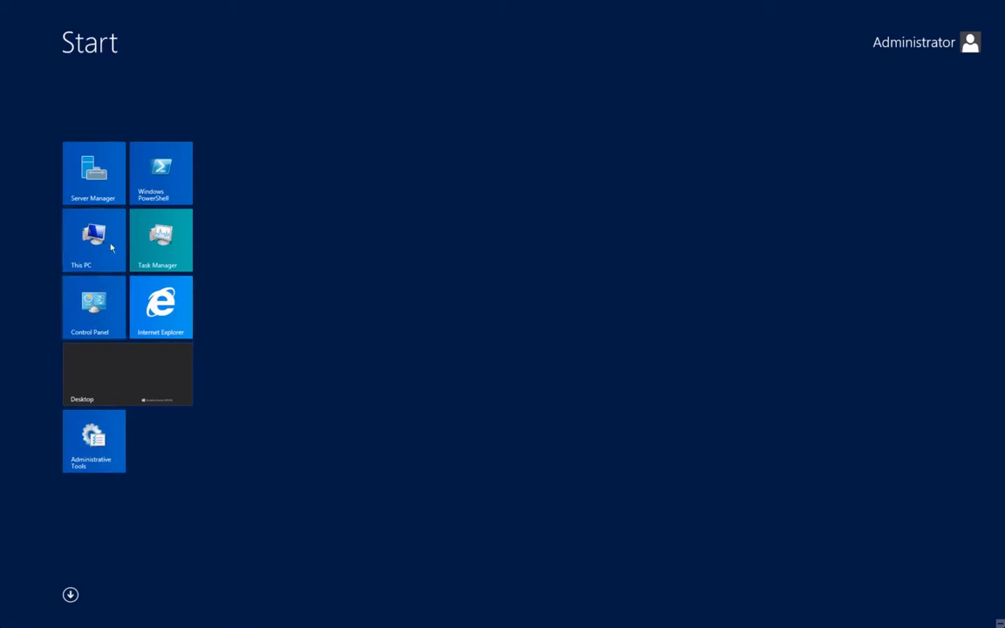
left_click(111, 187)
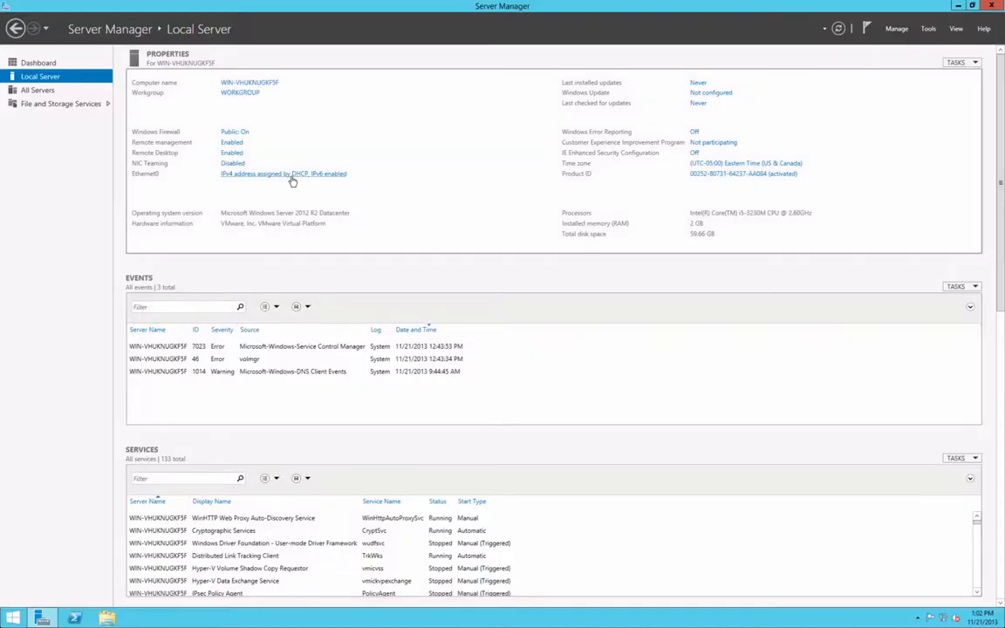
- Run ipconfig in PowerShell to read the DHCP-assigned IPv4 address 10.112.43.186
left_click(74, 618)
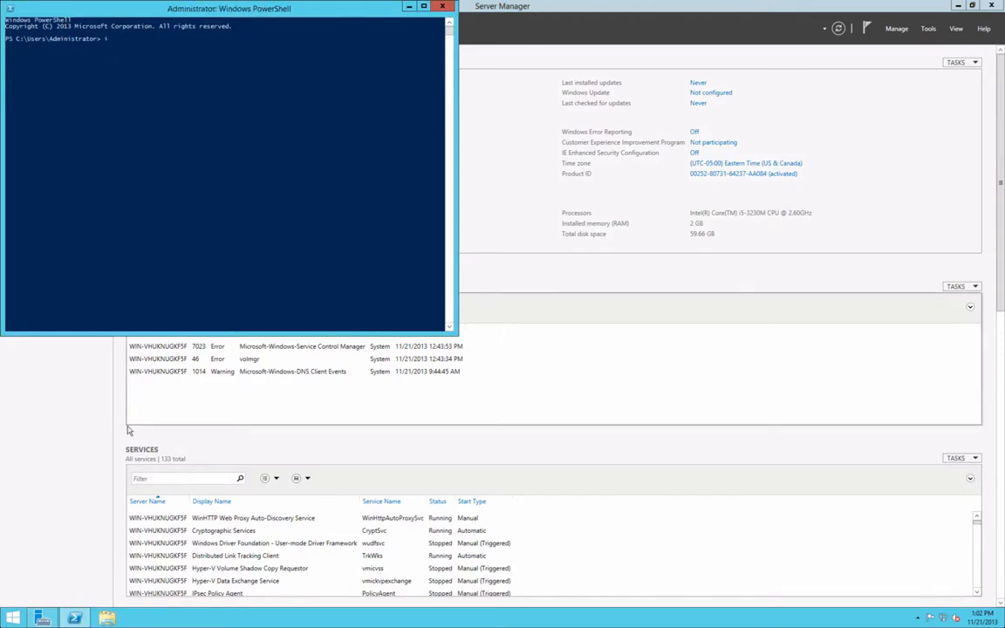
type("ipconfig")
key("Return")
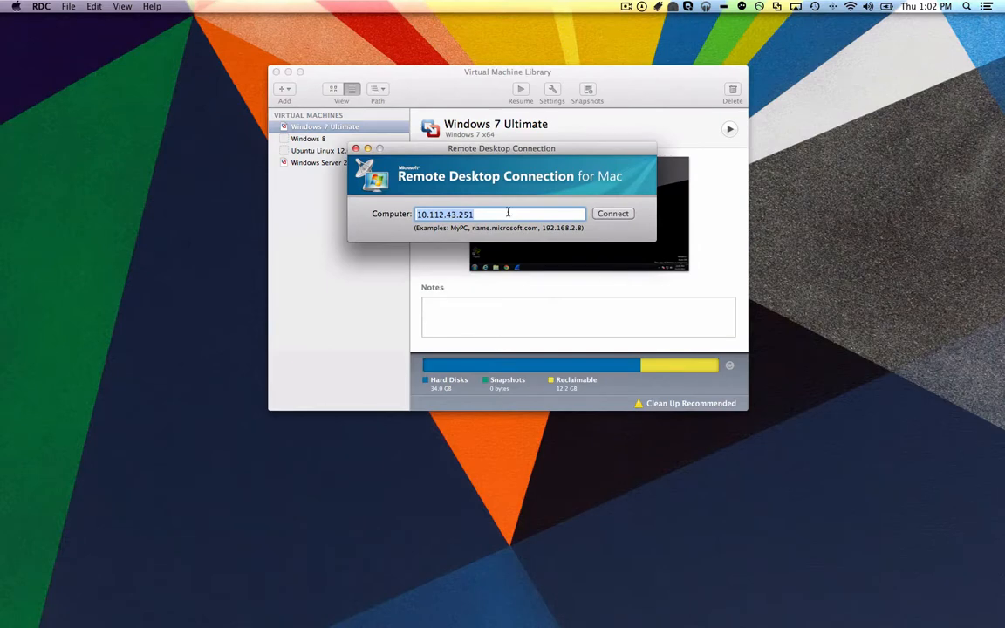
- Connect Remote Desktop to 10.112.43.186 and dismiss the identity-verification warning
key("Right")
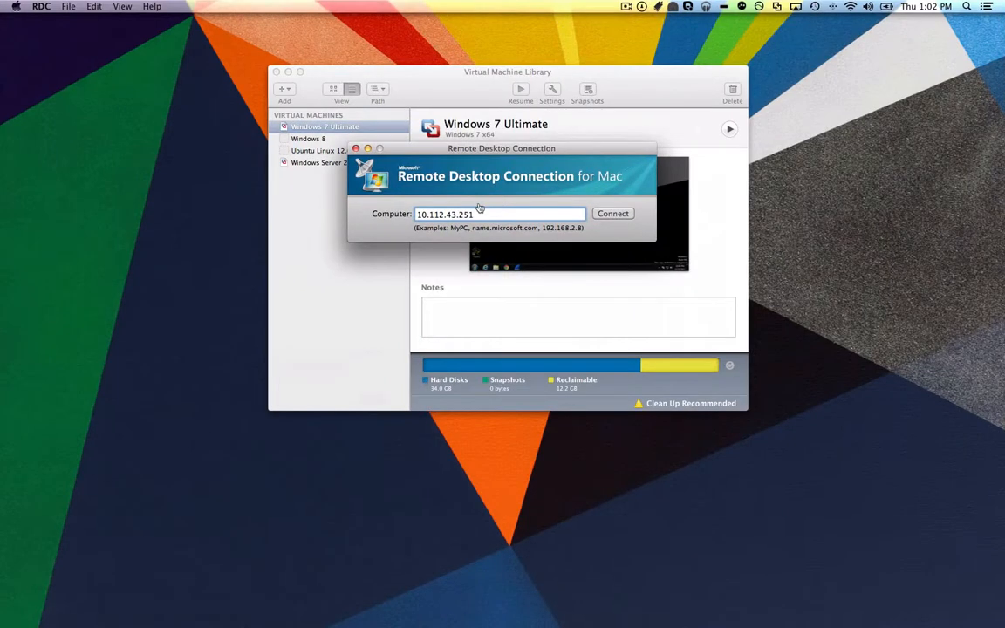
key("BackSpace")
key("BackSpace")
key("BackSpace")
type("186")
key("Return")
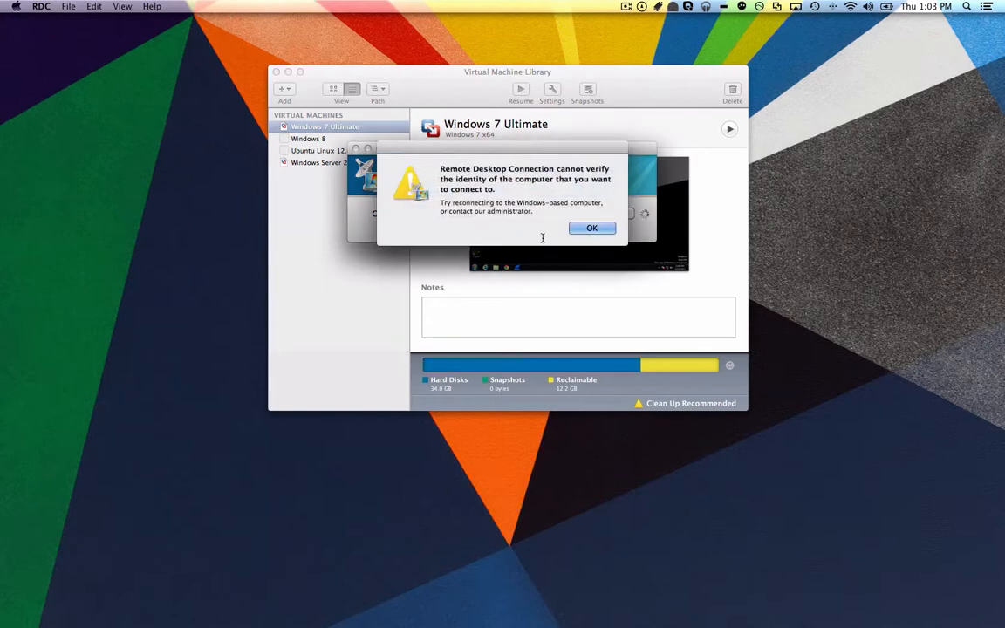
left_click(590, 229)
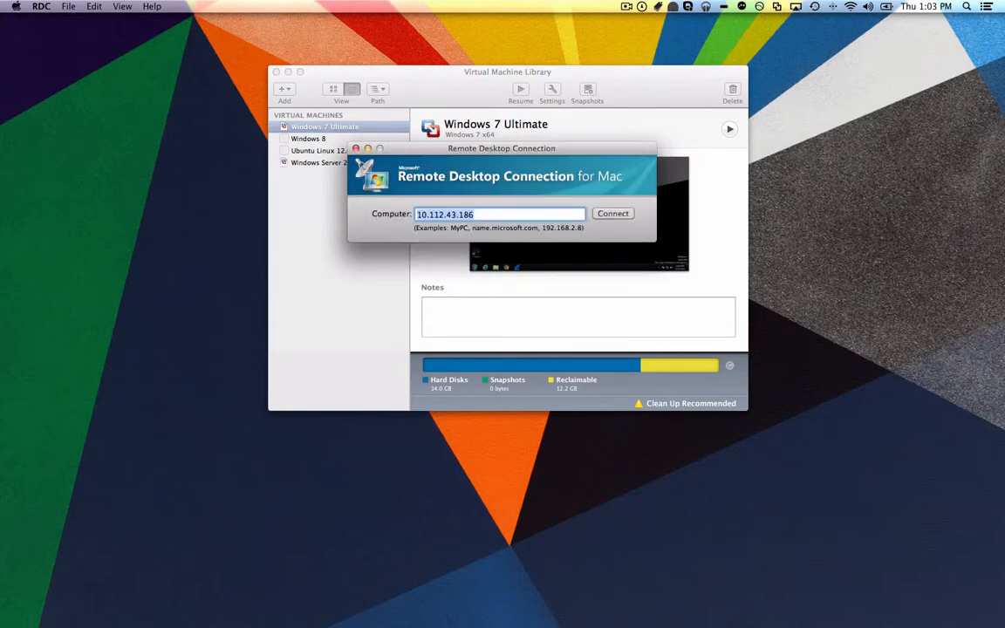
- Switch back to the Mac desktop and quit Terminal to reach the VMware Fusion library
left_click(627, 6)
left_click(640, 44)
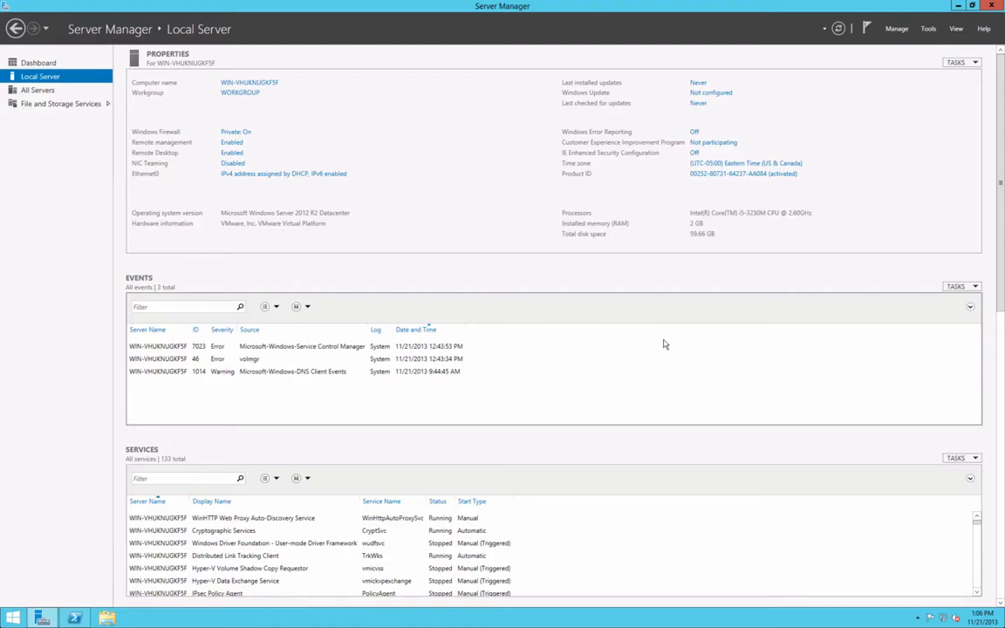
key("ctrl+Left")
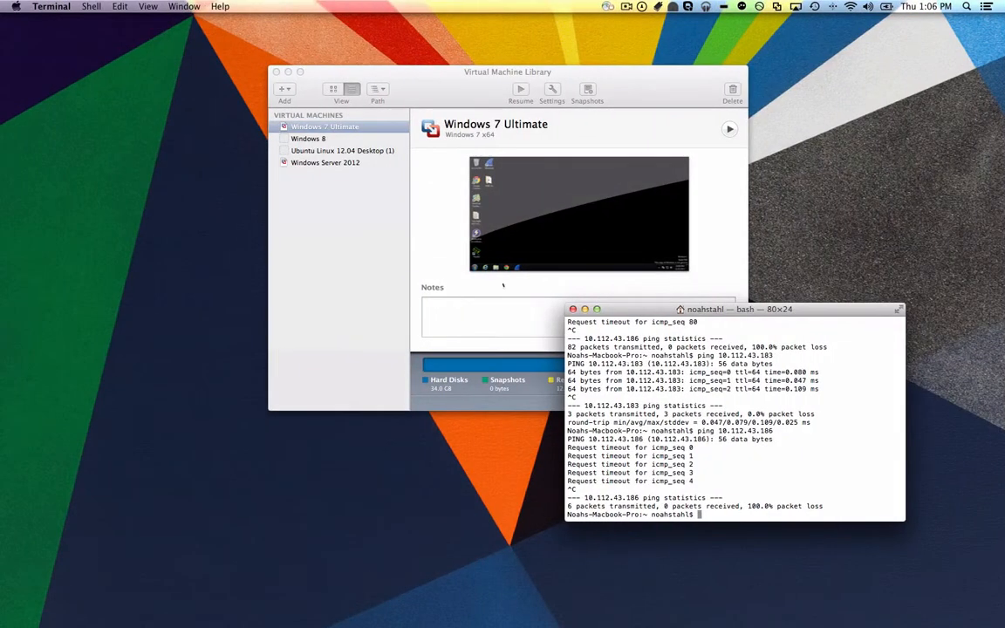
key("super+q")
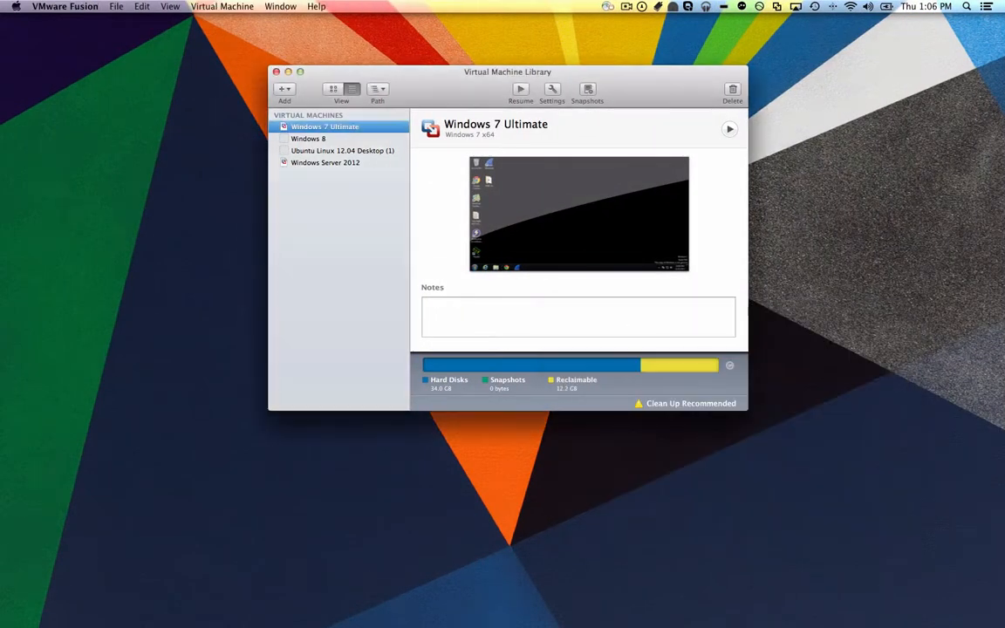
- Minimize the Virtual Machine Library and return to the full-screen Windows Server Local Server page
left_click(288, 72)
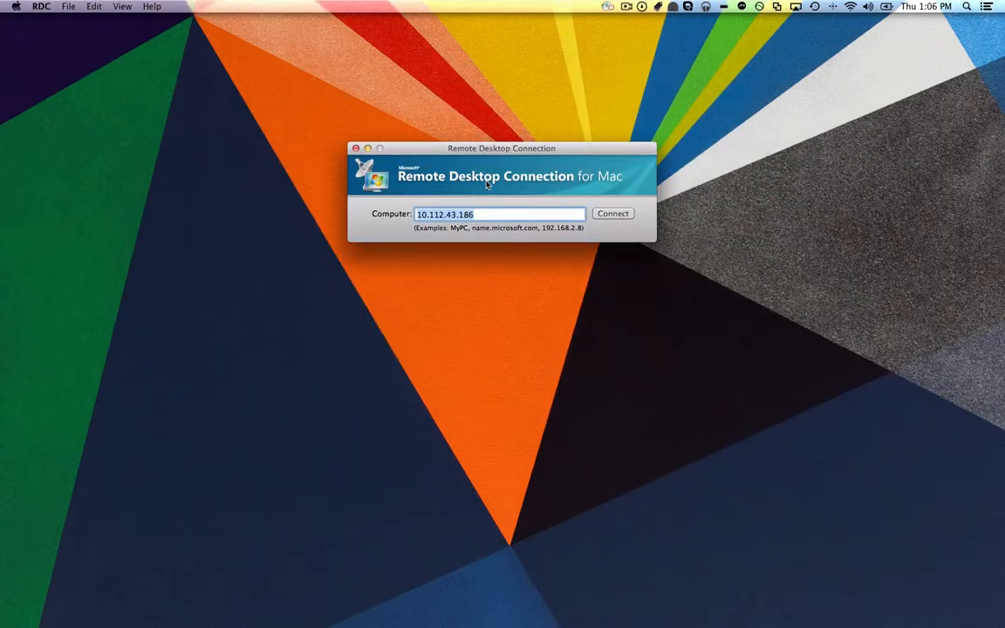
key("ctrl+Right")
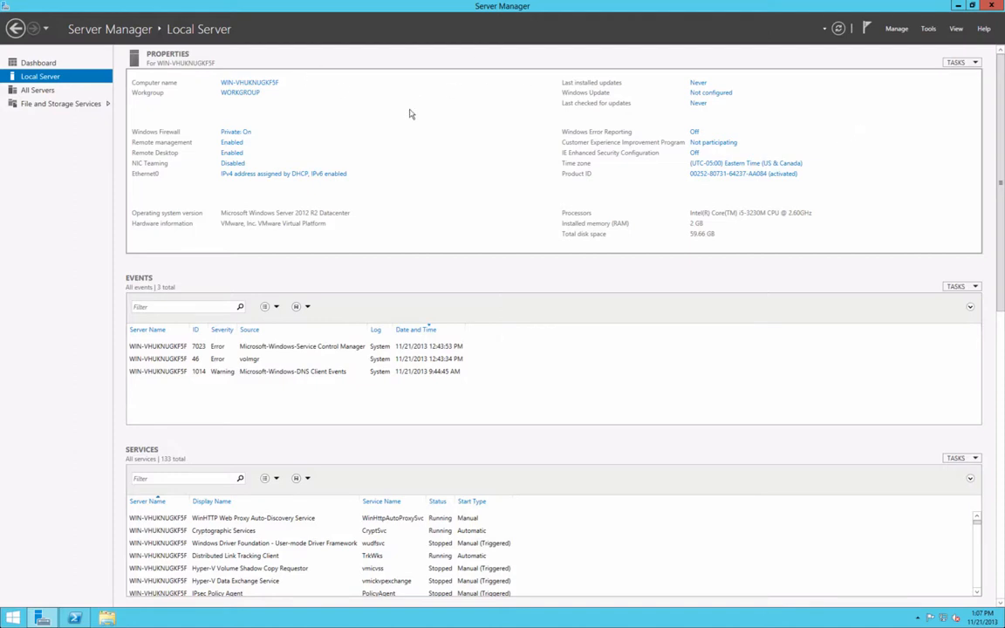
left_click(271, 174)
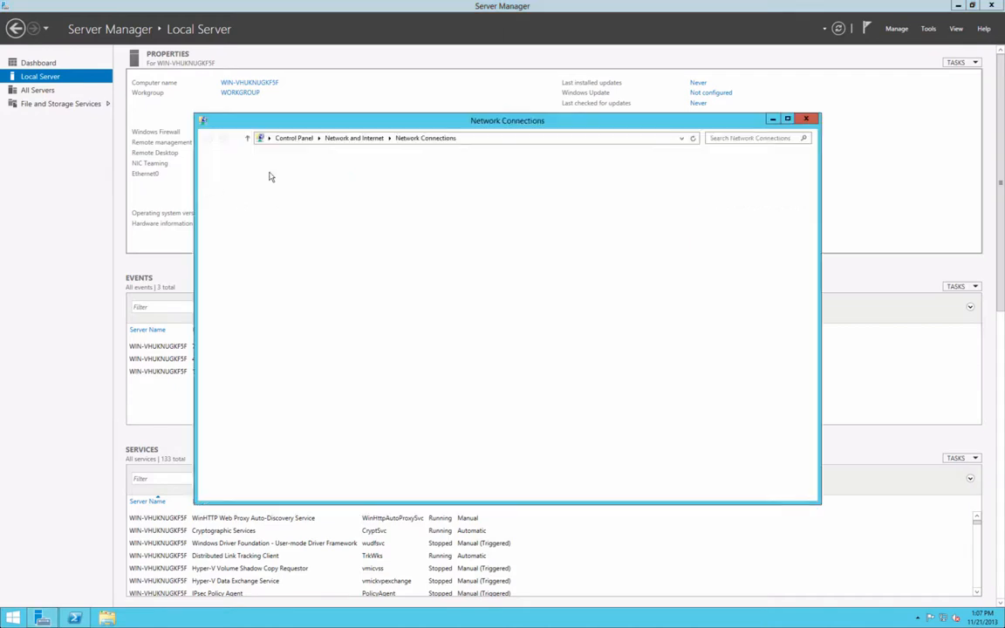
right_click(266, 194)
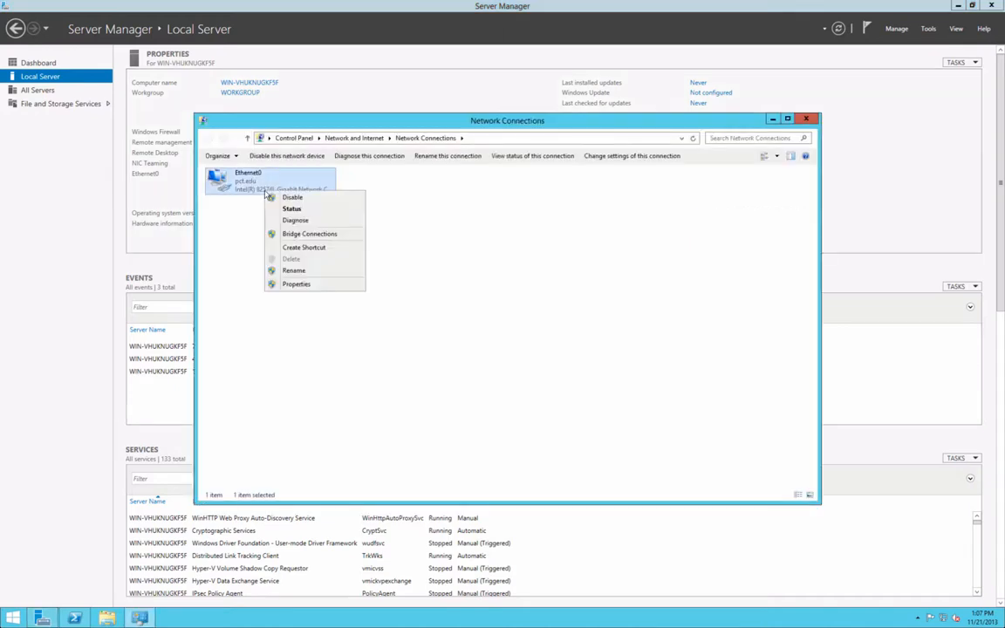
left_click(301, 284)
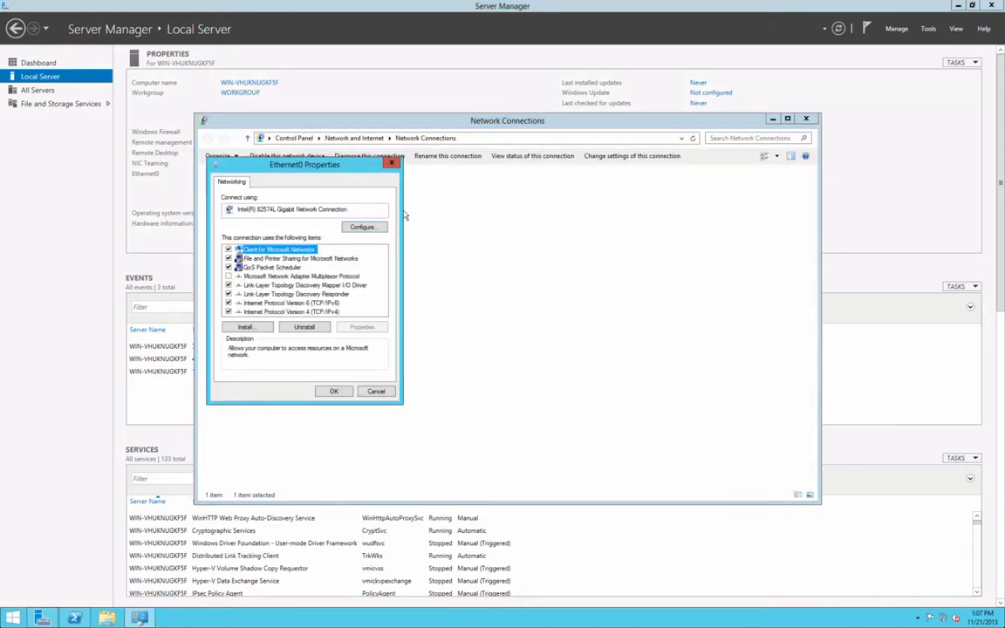
left_click(308, 312)
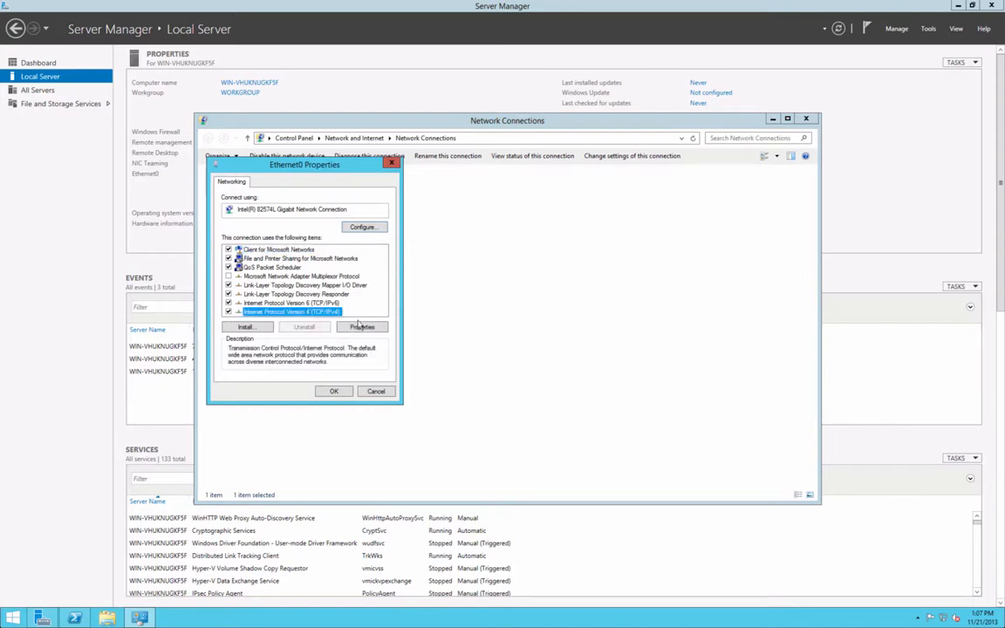
left_click(376, 392)
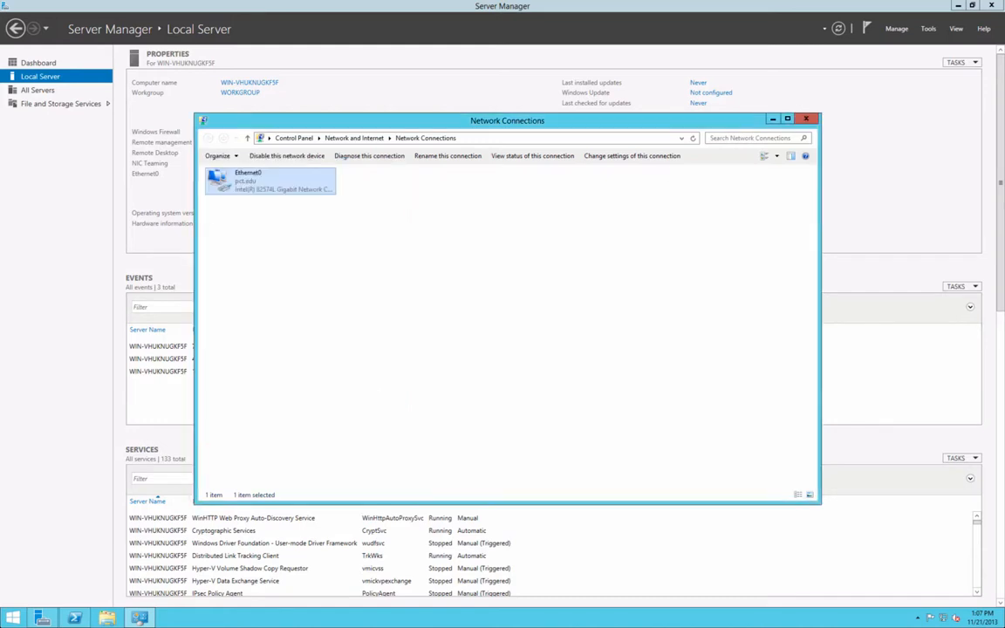
left_click(806, 119)
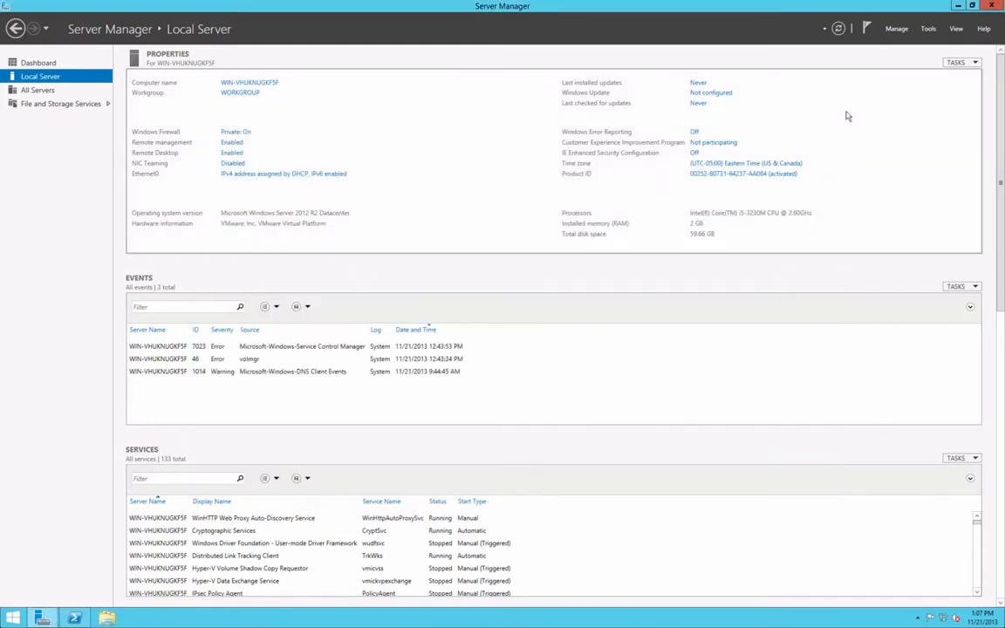